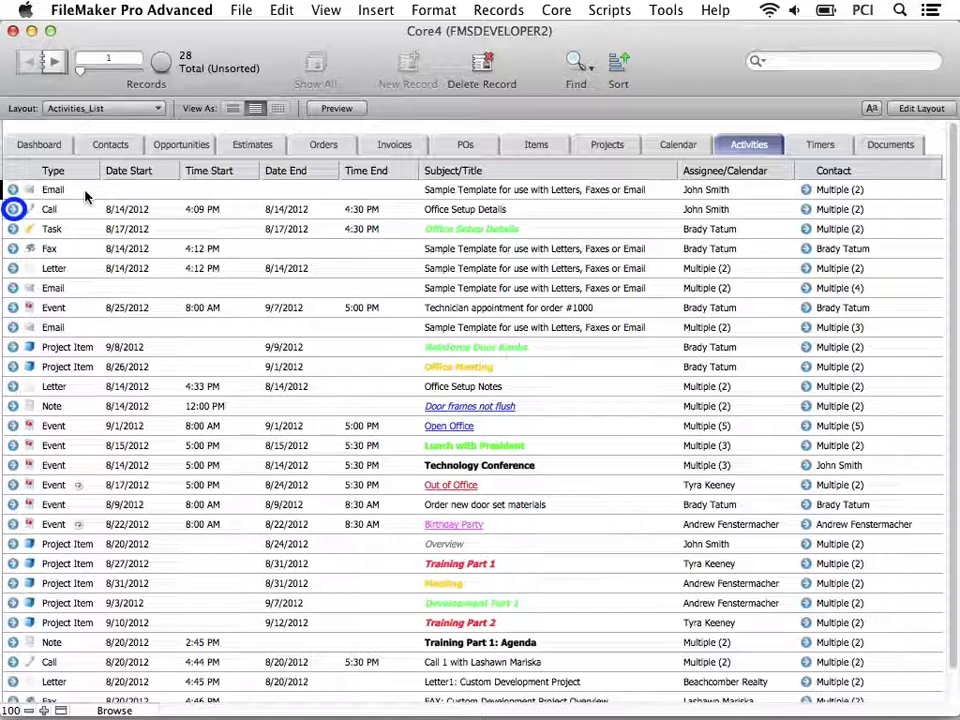
left_click(13, 209)
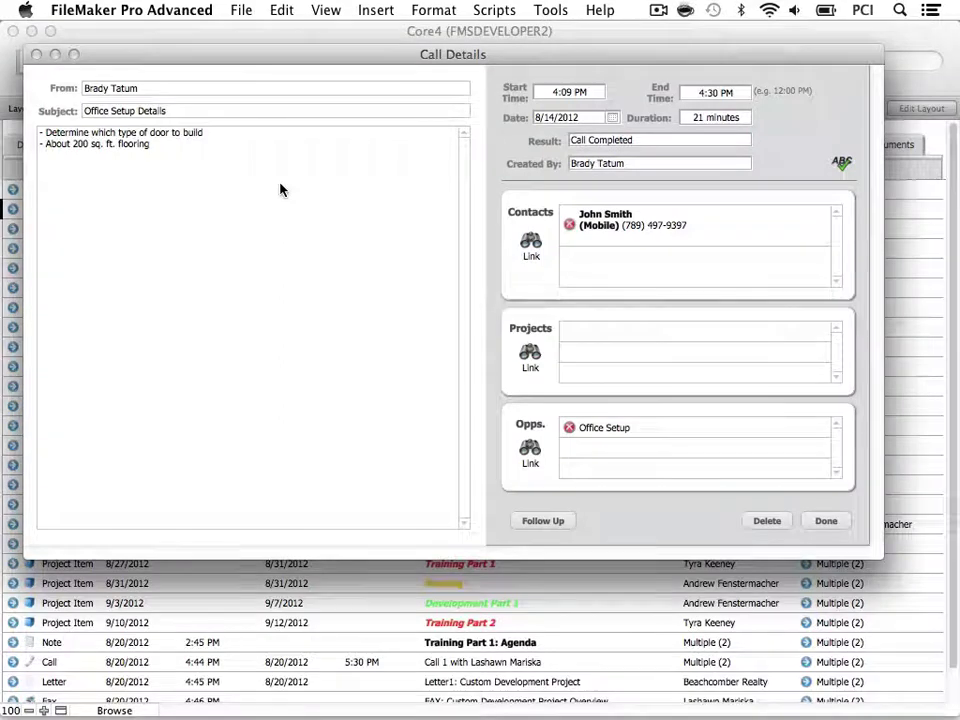
left_click(826, 521)
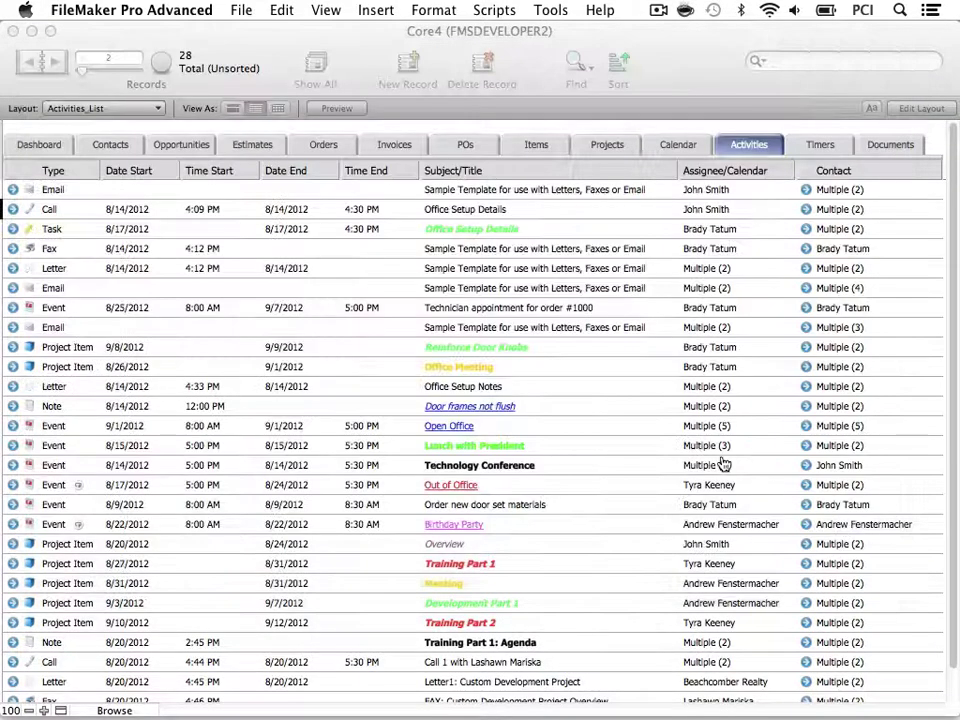
left_click(136, 150)
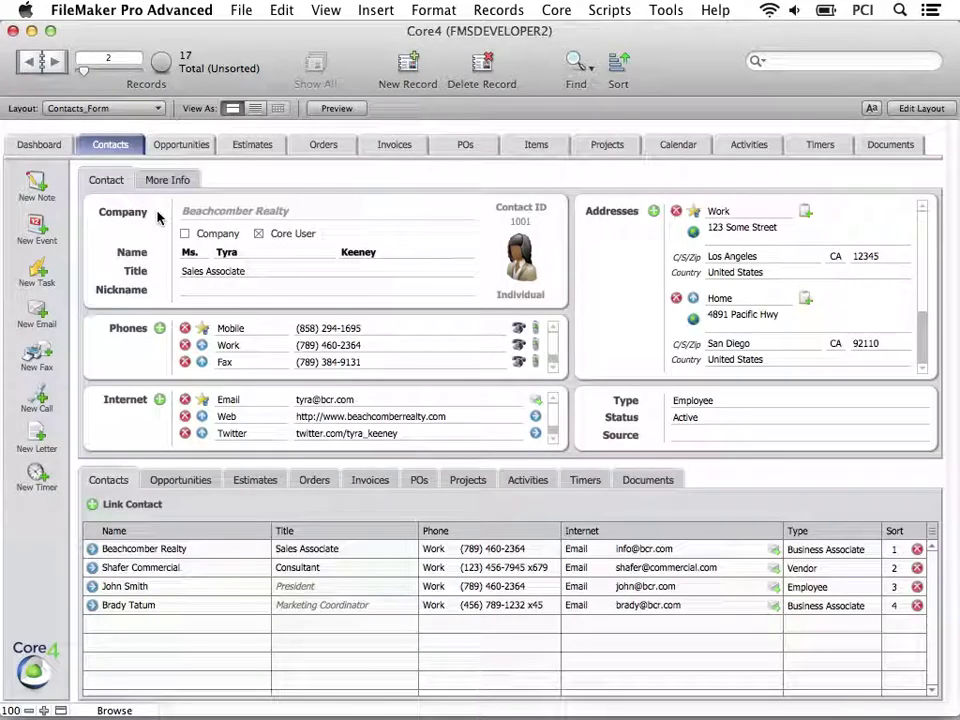
Start a new letter for Tyra filled from the Sample Letter Template.
left_click(37, 438)
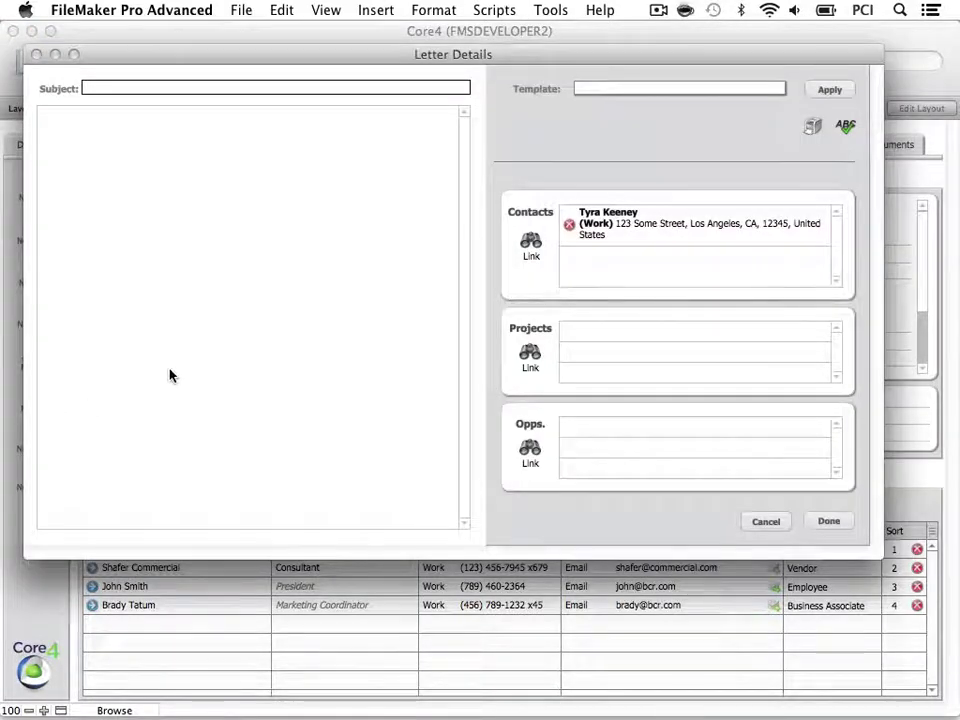
left_click(600, 91)
left_click(604, 105)
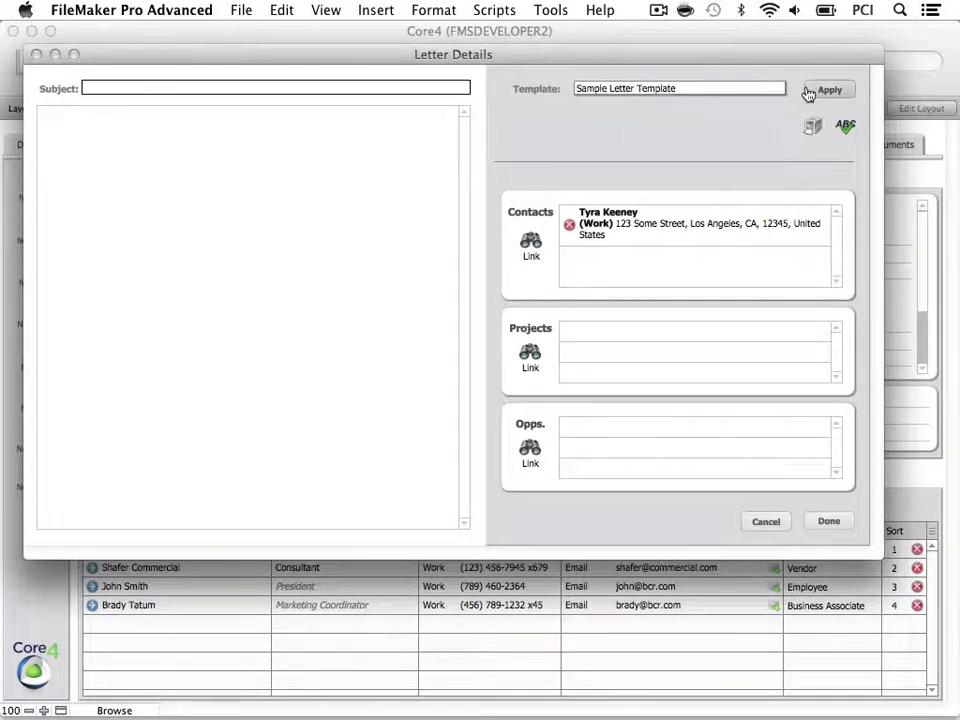
left_click(807, 90)
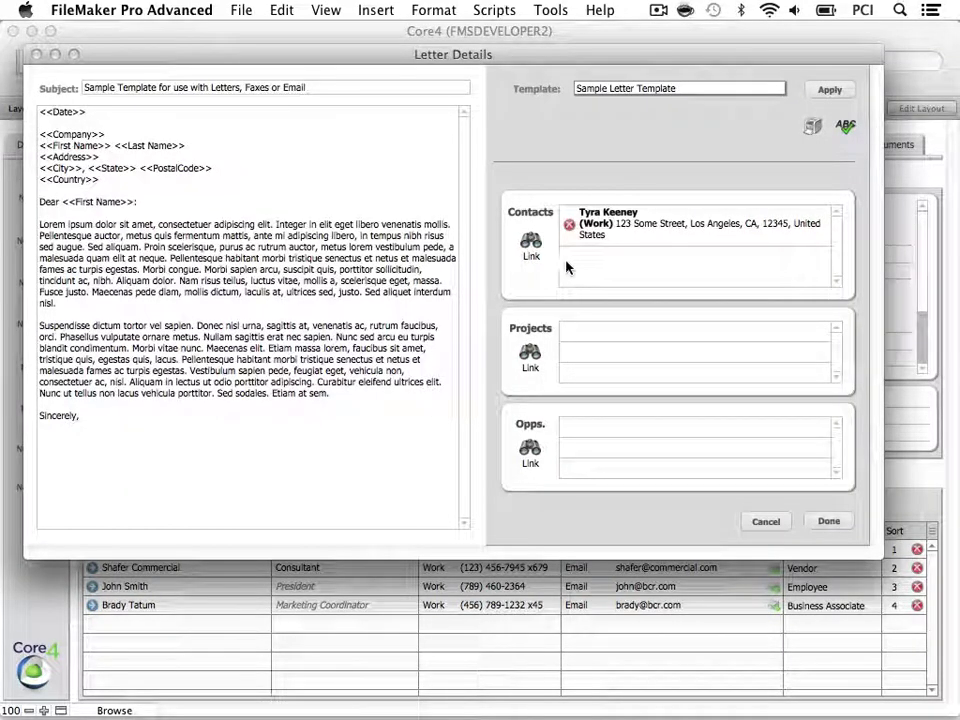
left_click(531, 243)
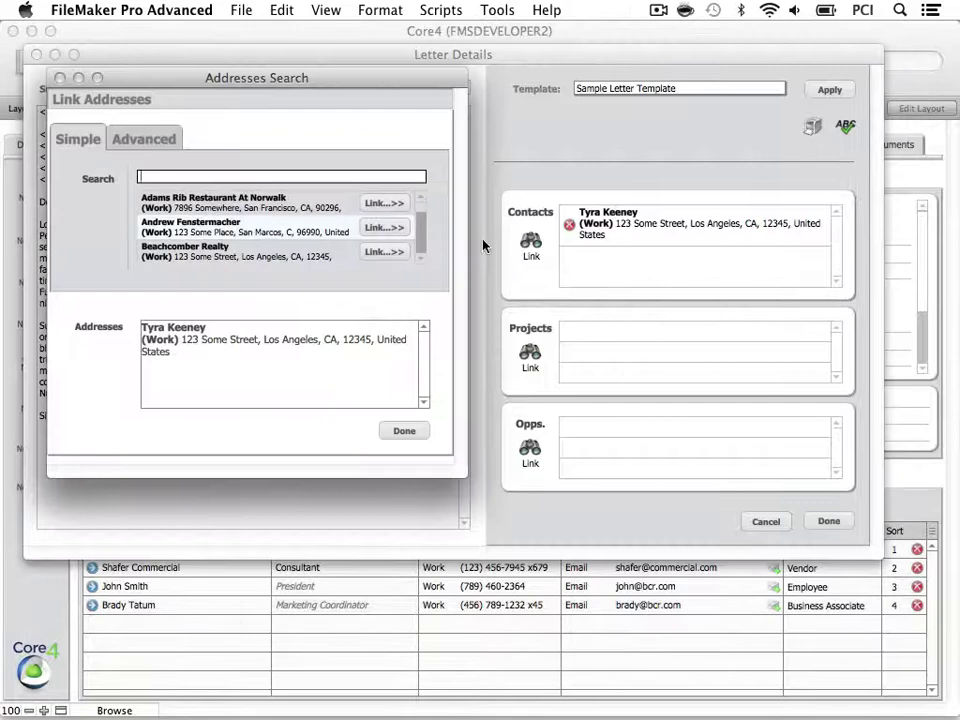
left_click(388, 228)
left_click(404, 430)
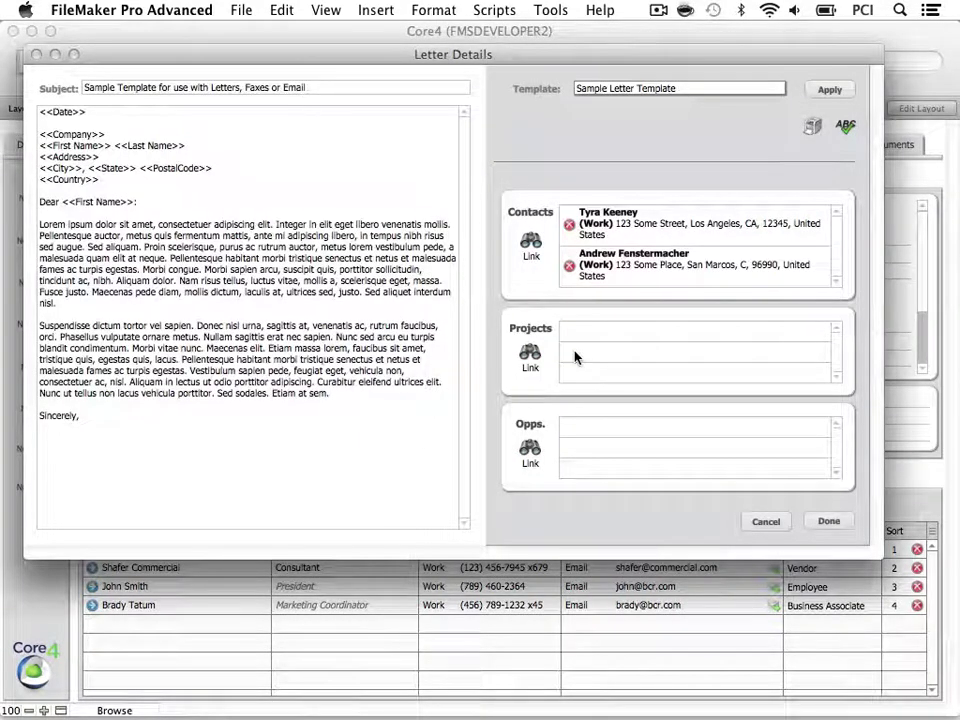
left_click(528, 355)
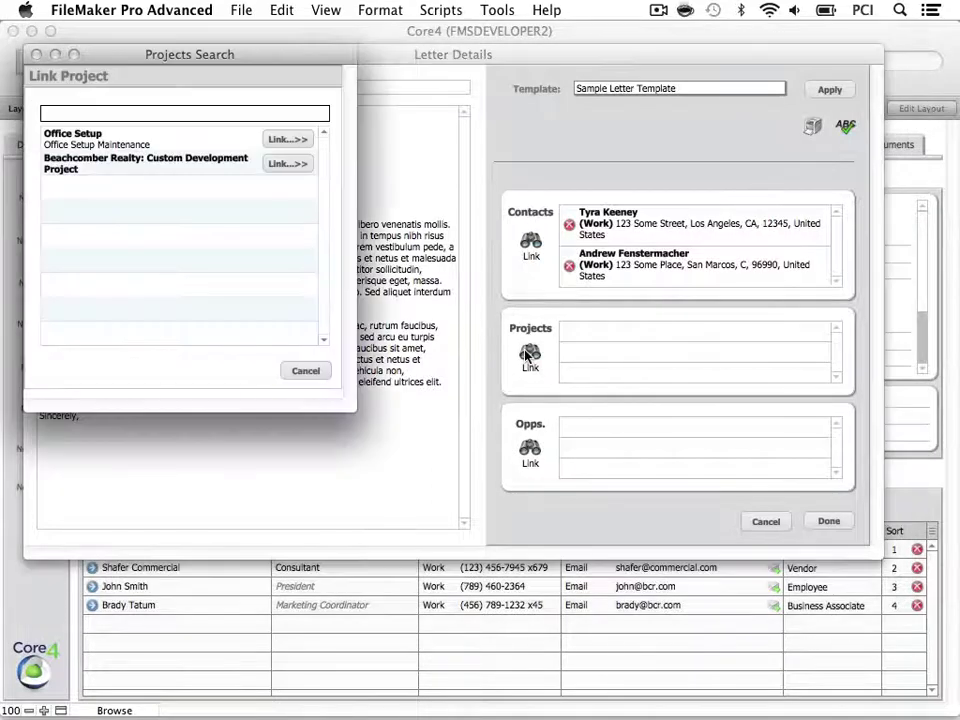
left_click(291, 140)
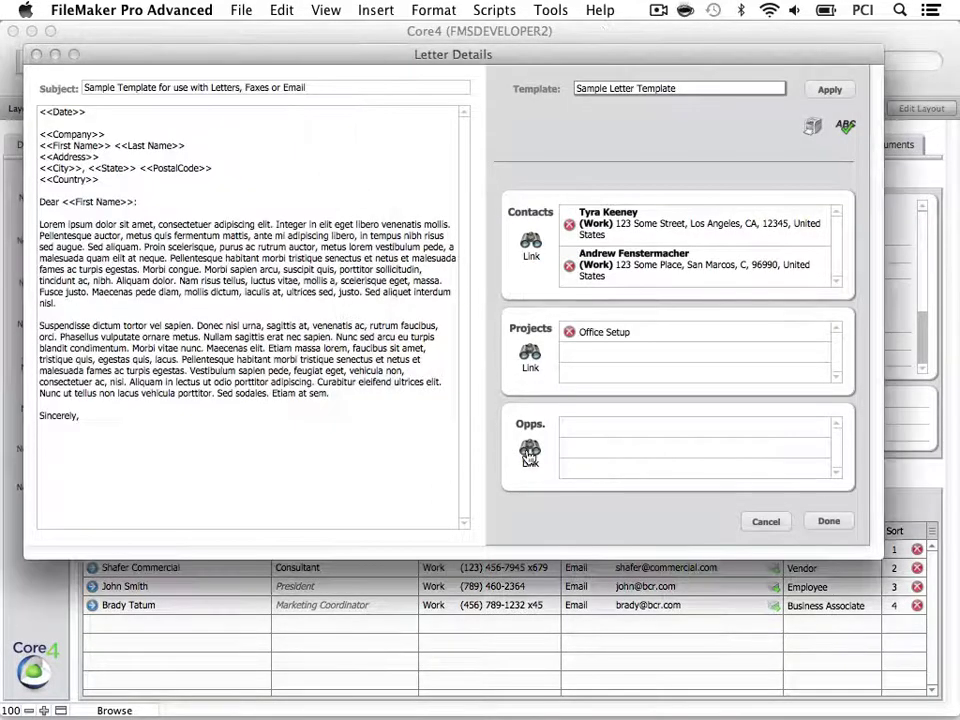
left_click(283, 139)
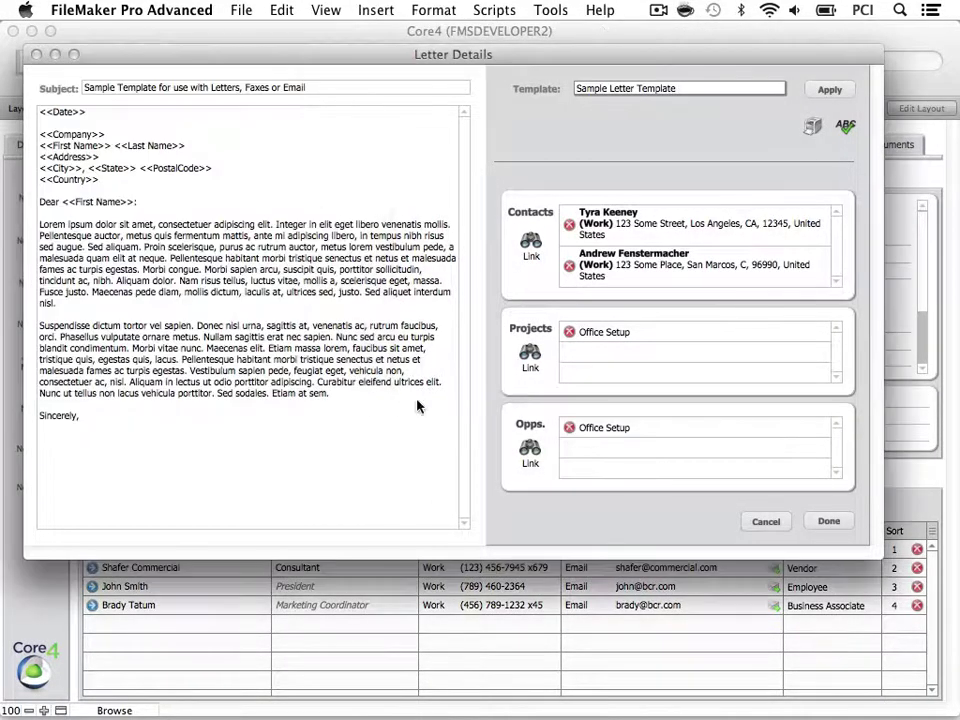
Spell-check the letter, then preview the merged letter.
left_click(846, 143)
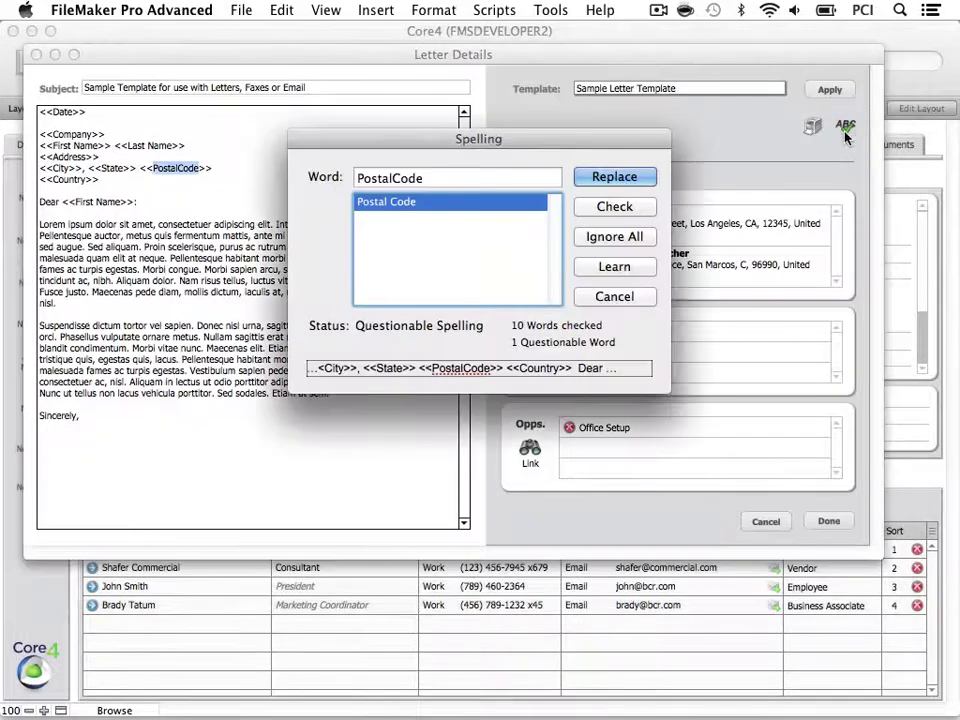
left_click(624, 300)
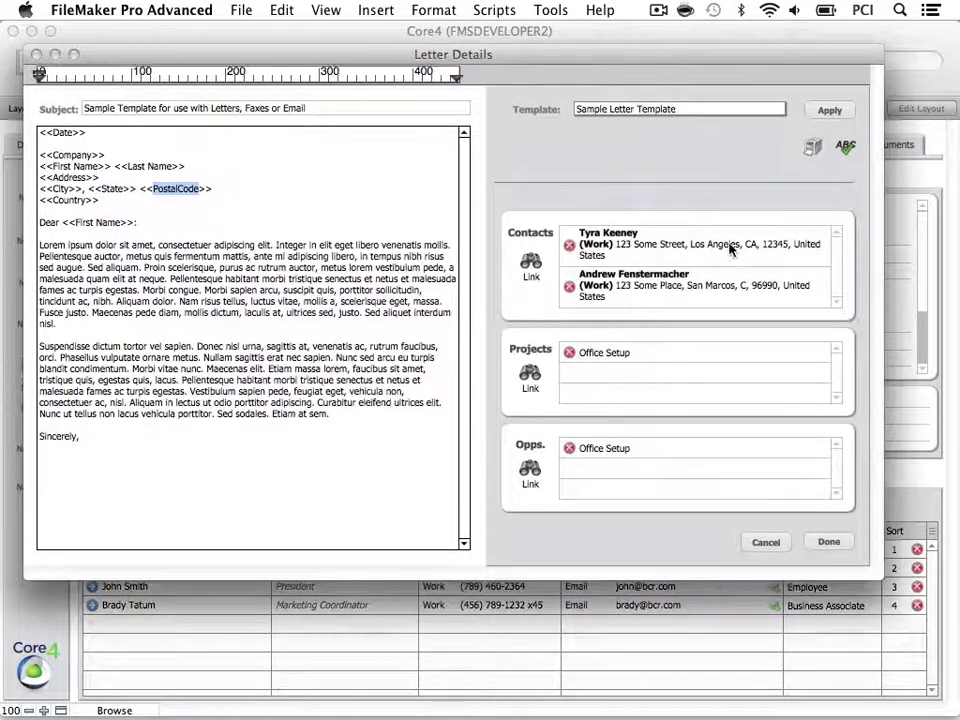
left_click(815, 151)
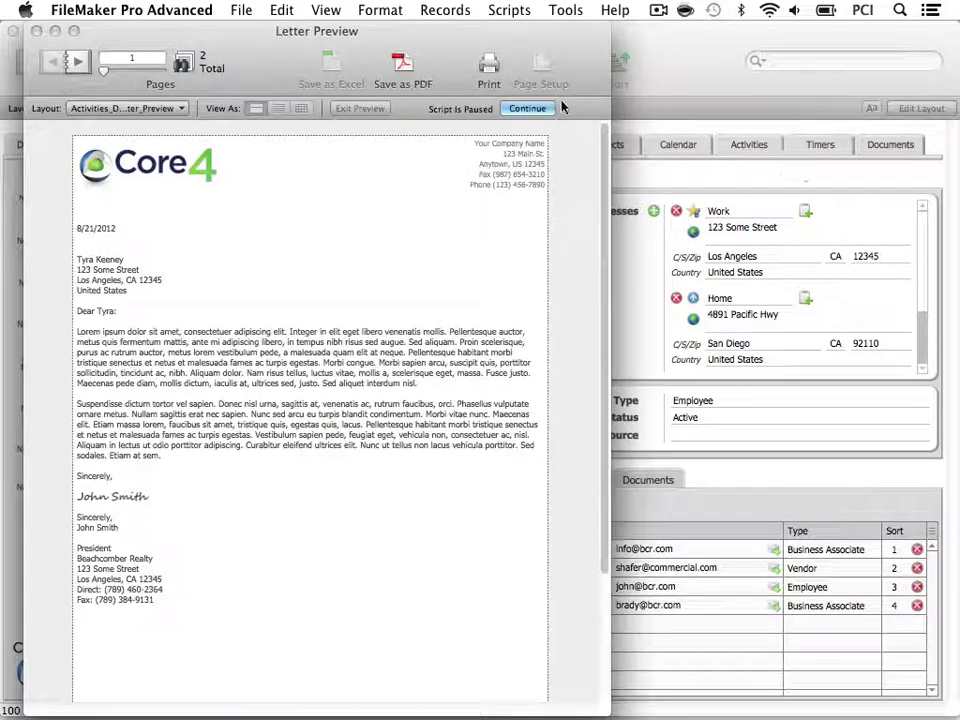
Close the preview, save the letter, and show Tyra's Activities list.
left_click(522, 109)
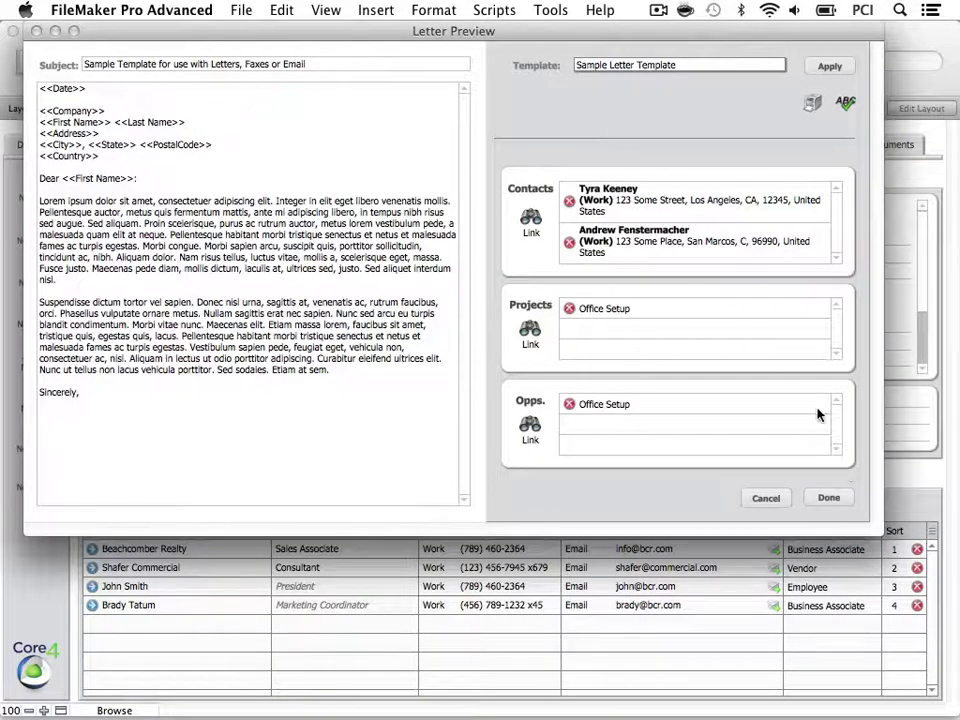
left_click(844, 500)
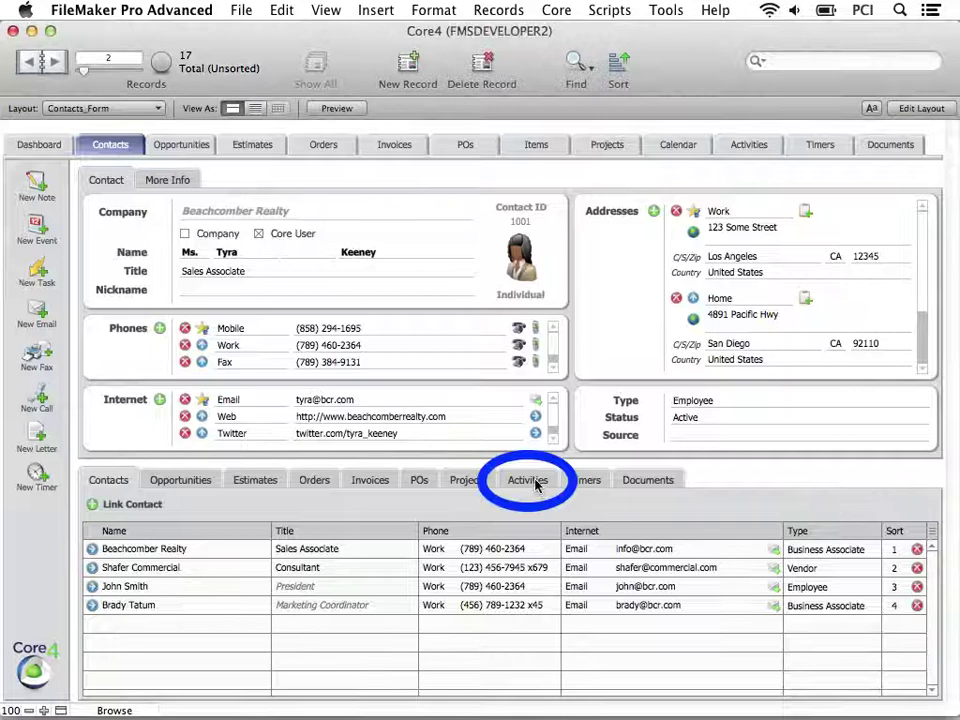
left_click(533, 488)
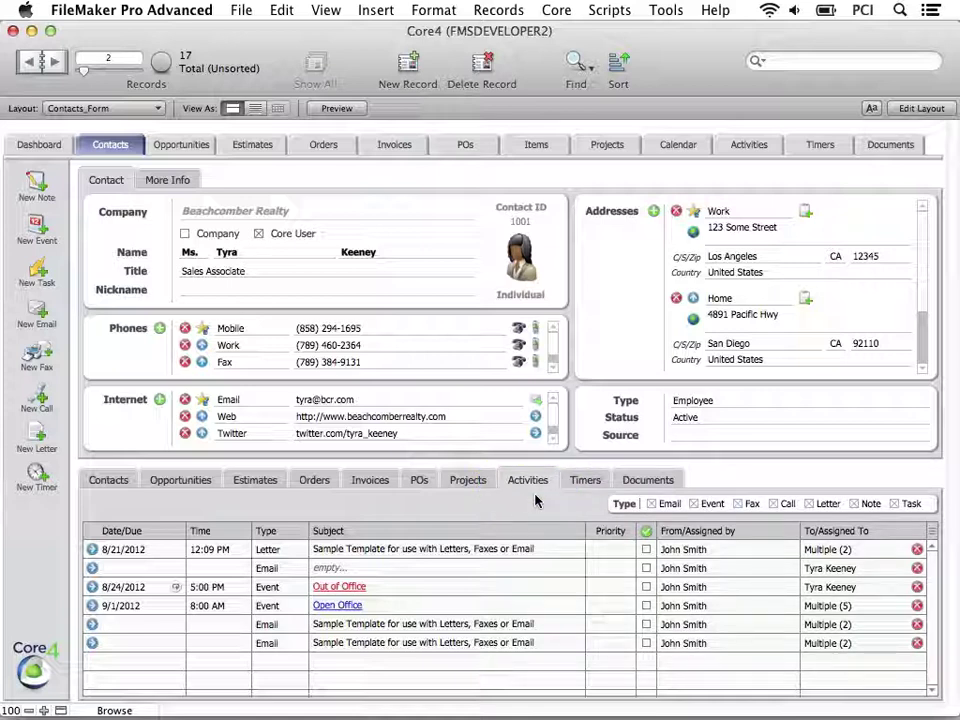
Start a new email for Tyra filled from the Sample Email Template.
left_click(35, 315)
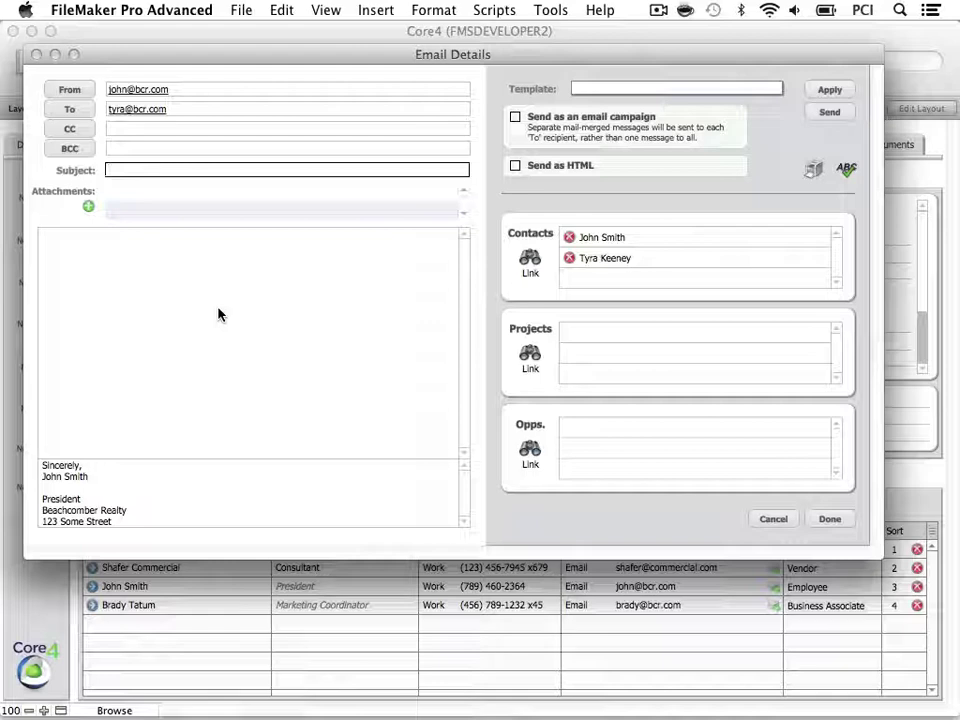
left_click(677, 89)
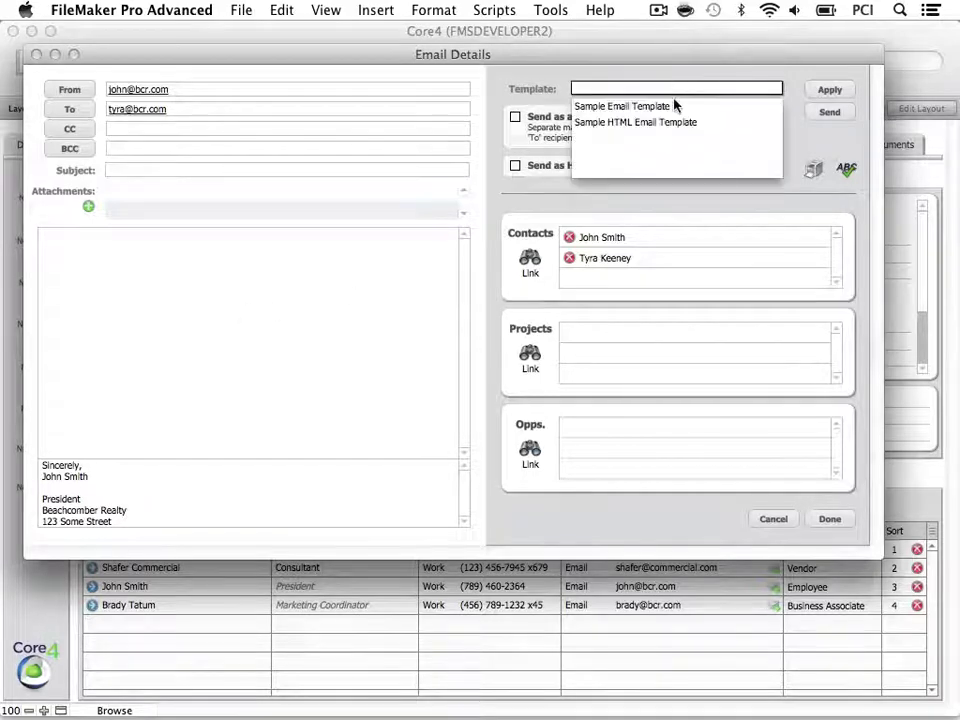
left_click(820, 93)
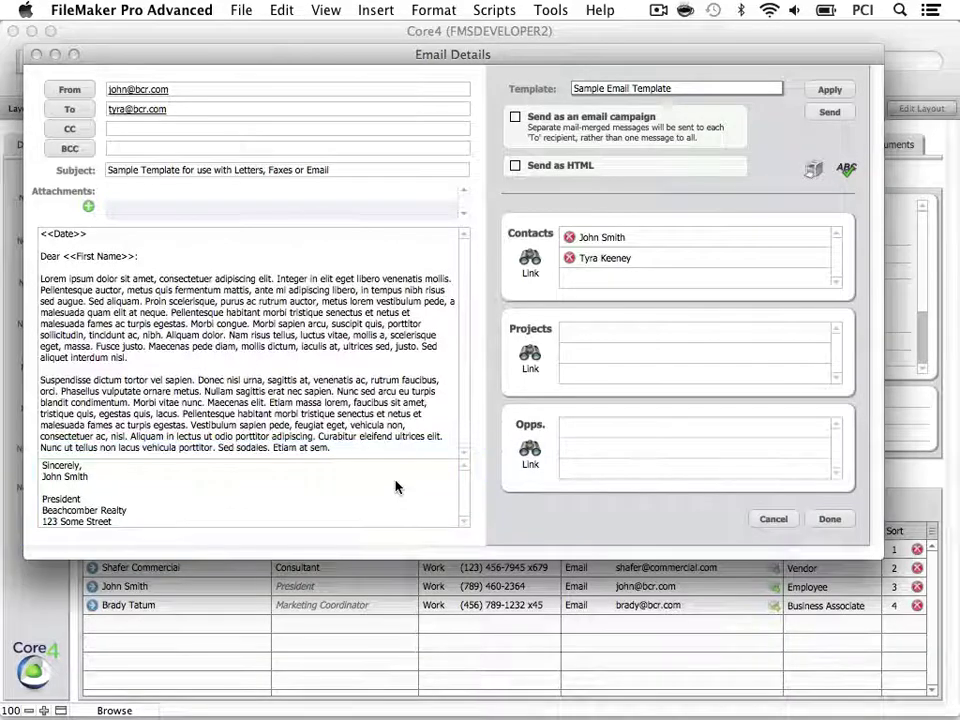
left_click(529, 260)
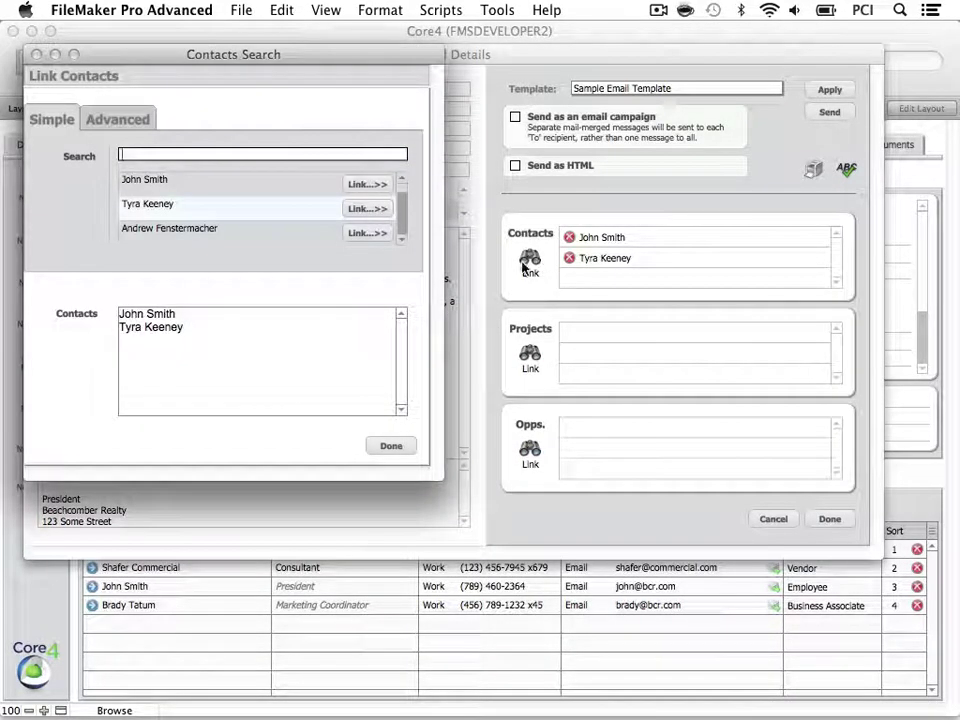
left_click(403, 241)
left_click(370, 225)
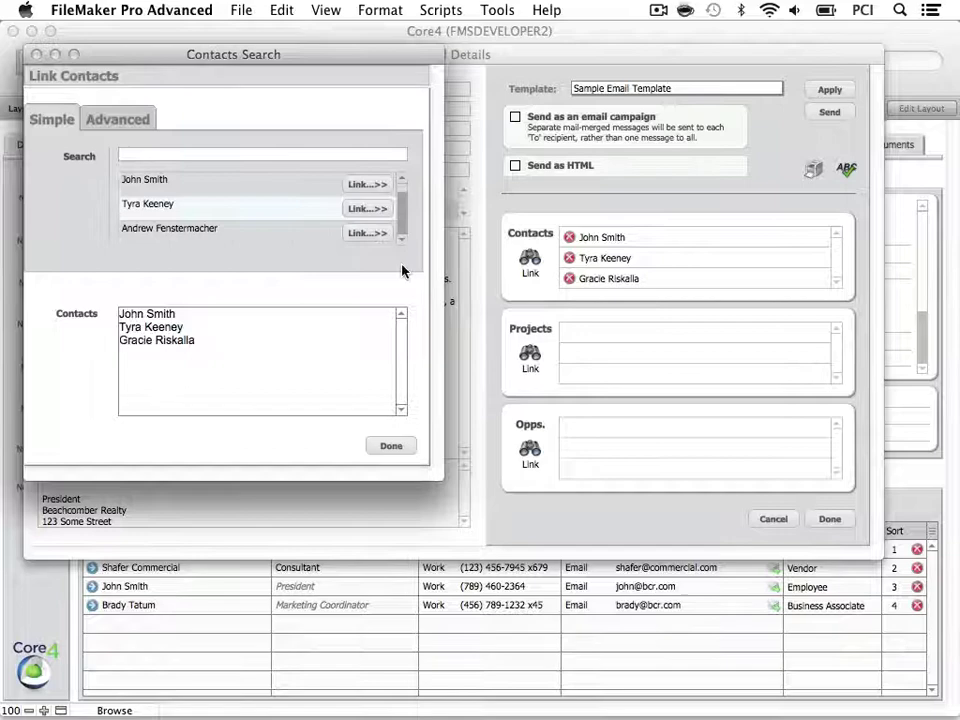
left_click(390, 450)
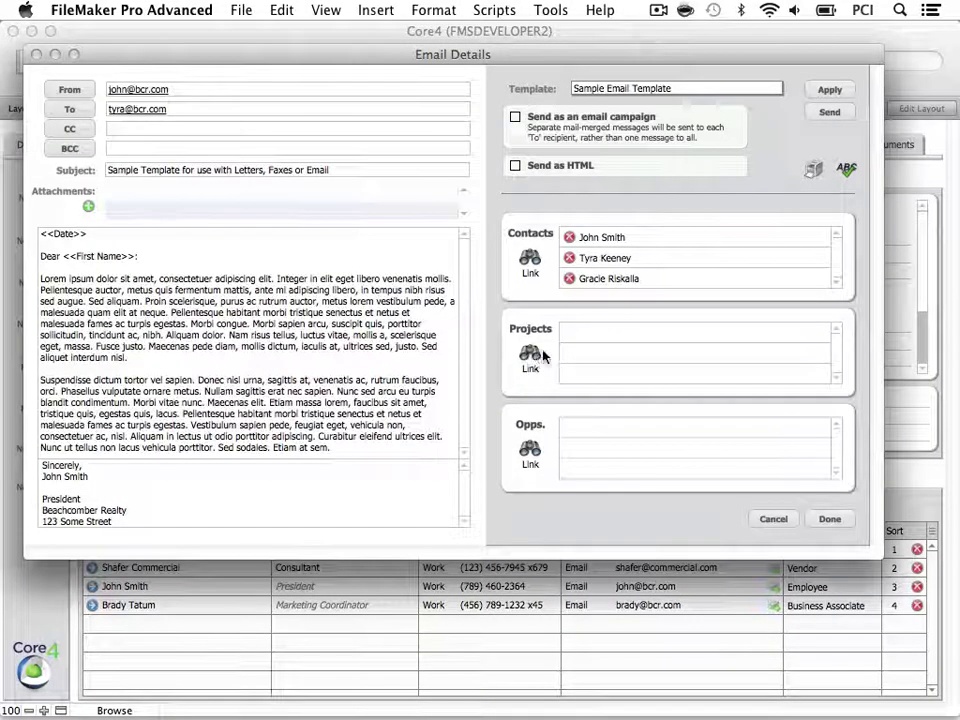
Link Office Setup as the email's project and its opportunity.
left_click(530, 357)
left_click(291, 142)
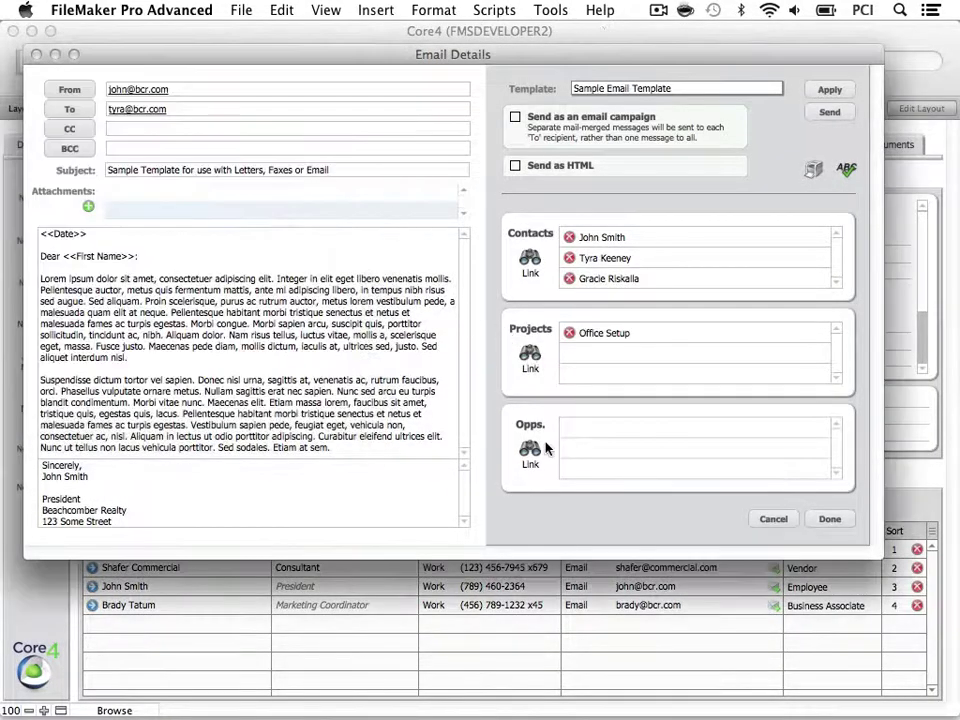
left_click(530, 450)
left_click(298, 141)
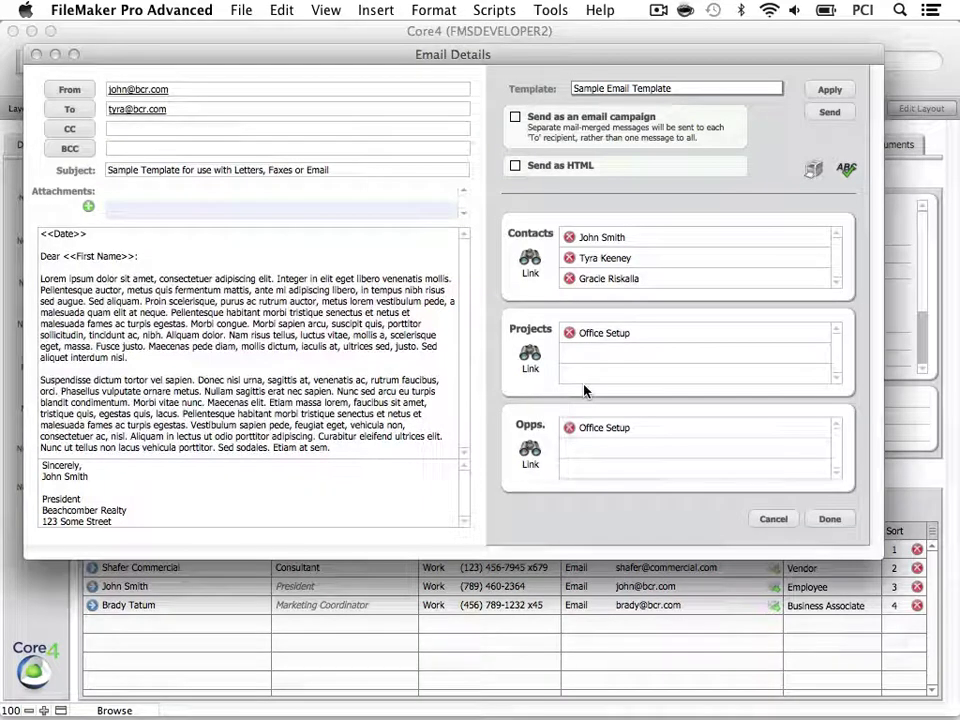
Attach CRM_Comparison.pdf to the email.
left_click(88, 206)
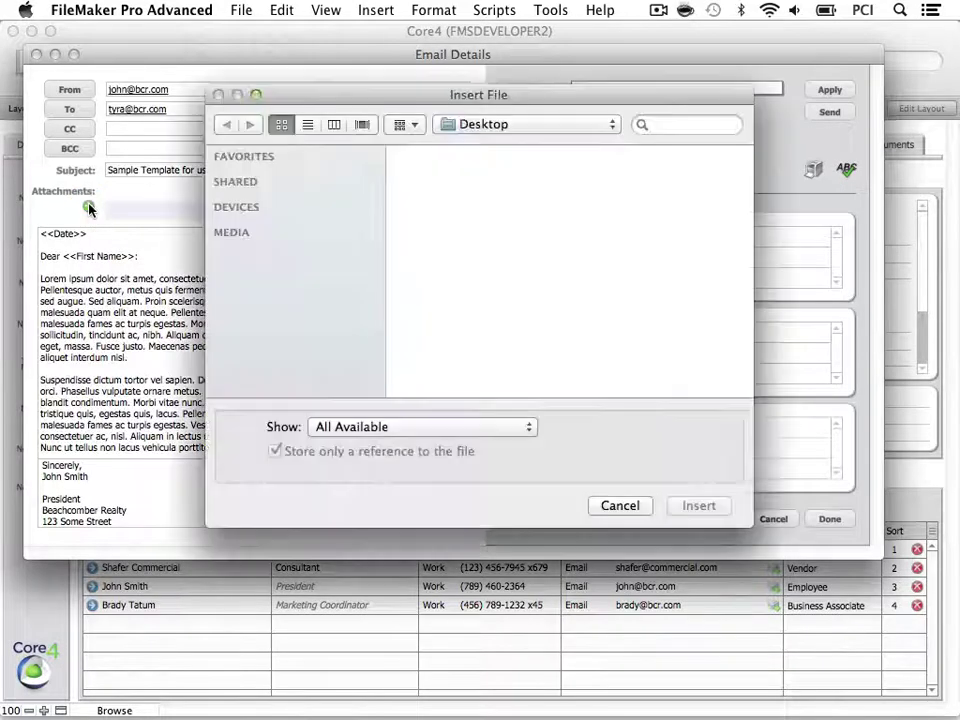
left_click(450, 190)
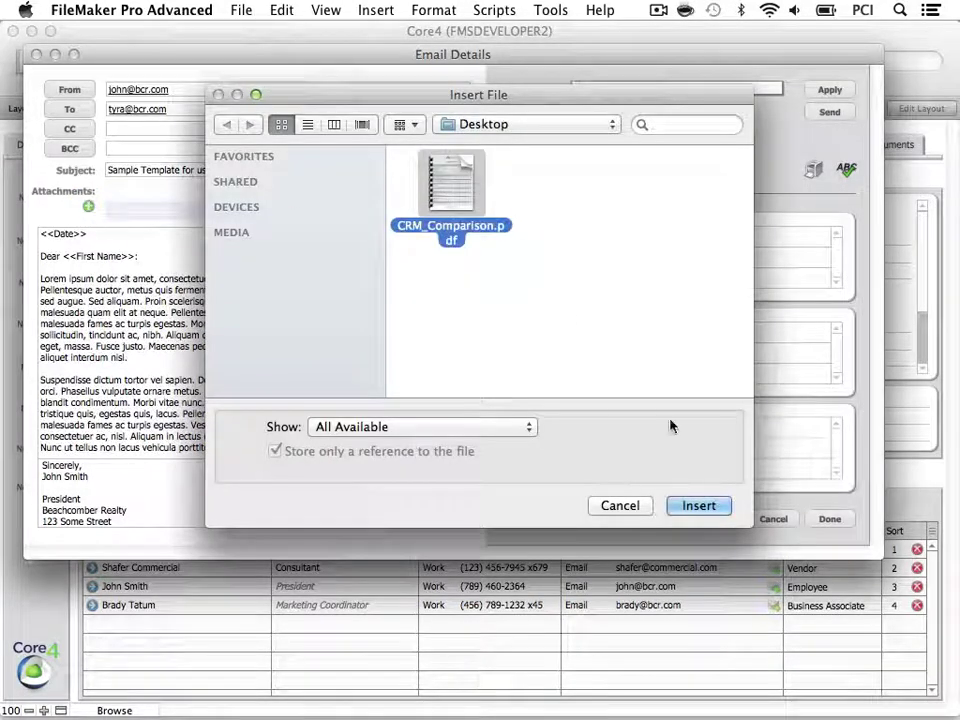
left_click(707, 506)
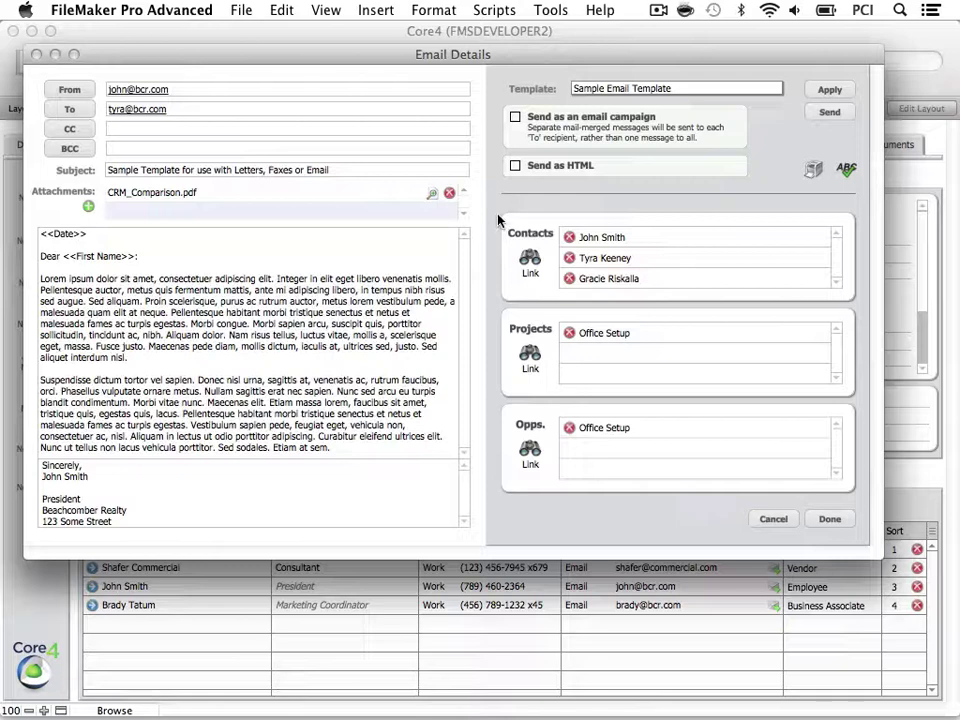
left_click(86, 112)
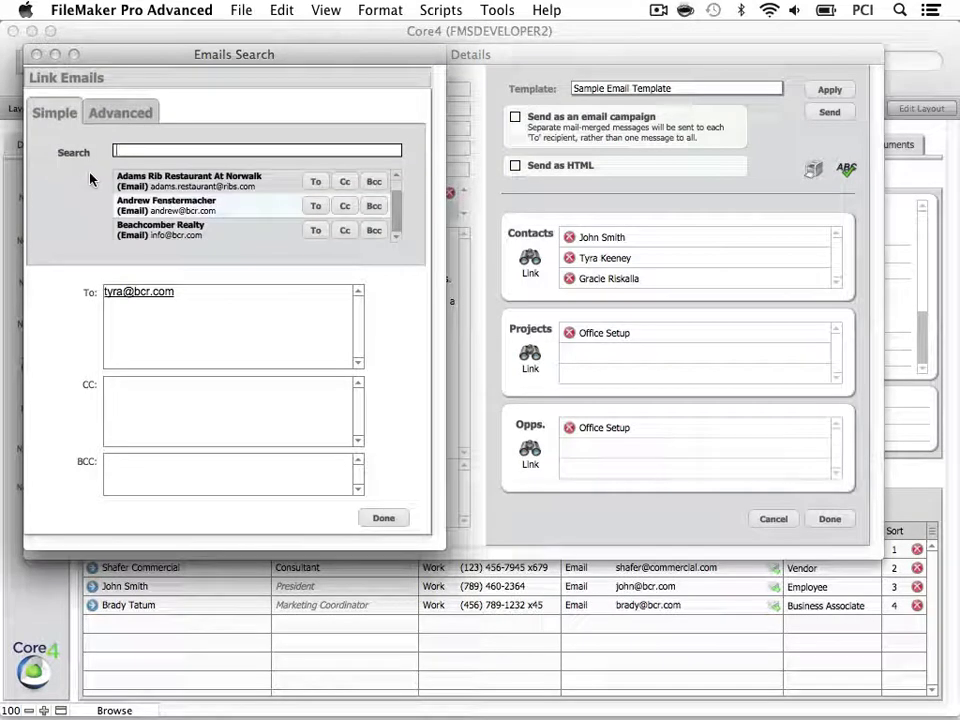
scroll(396, 195, "down", 1)
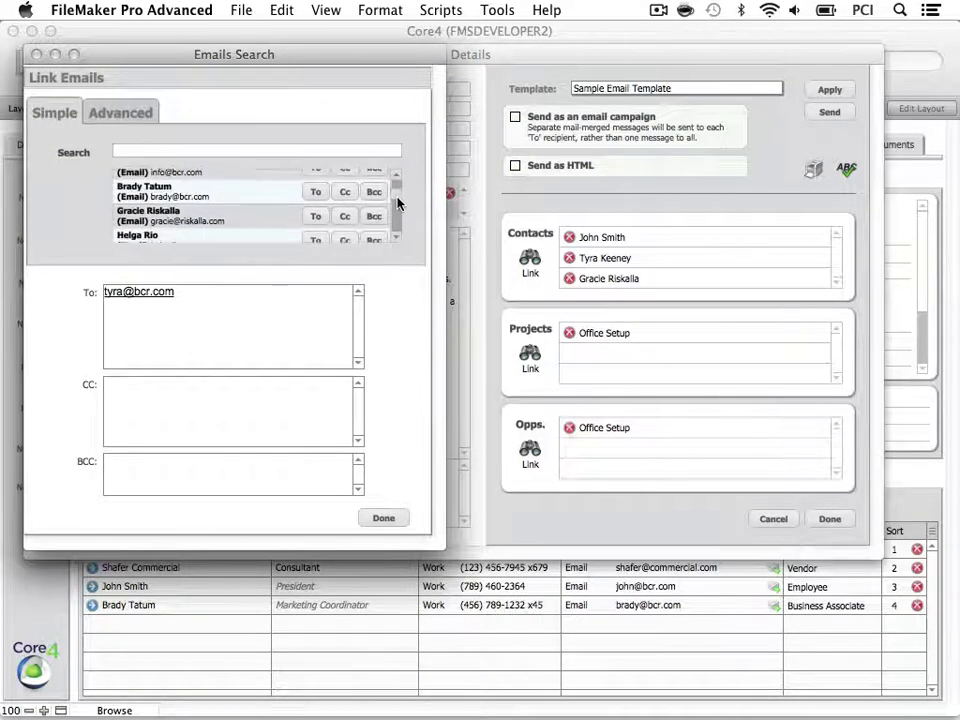
scroll(397, 203, "down", 3)
left_click(316, 192)
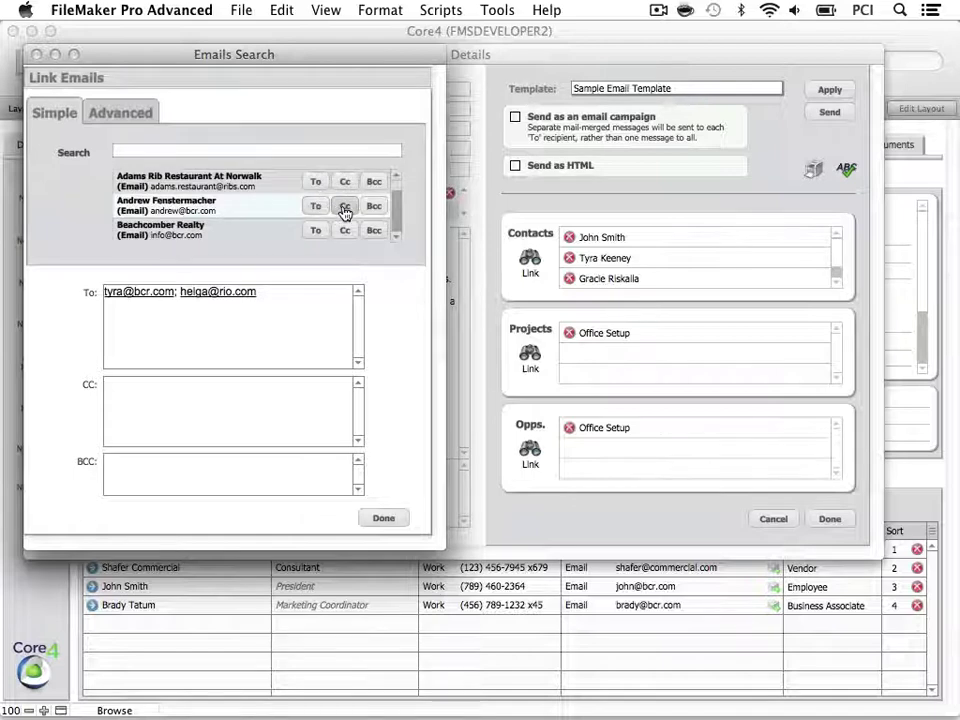
left_click(345, 208)
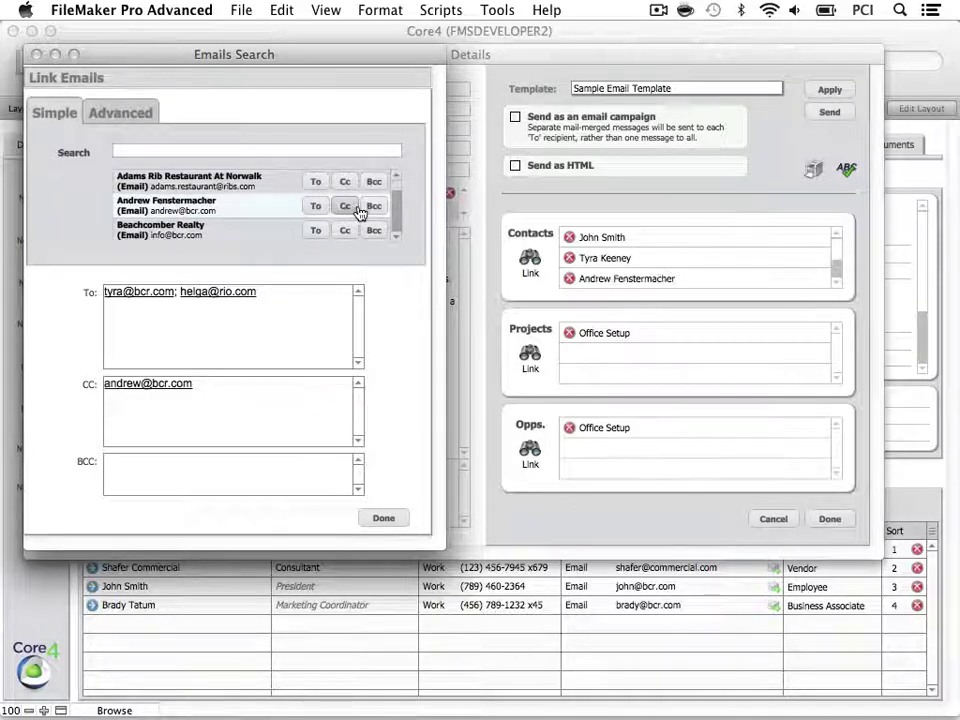
left_click(374, 185)
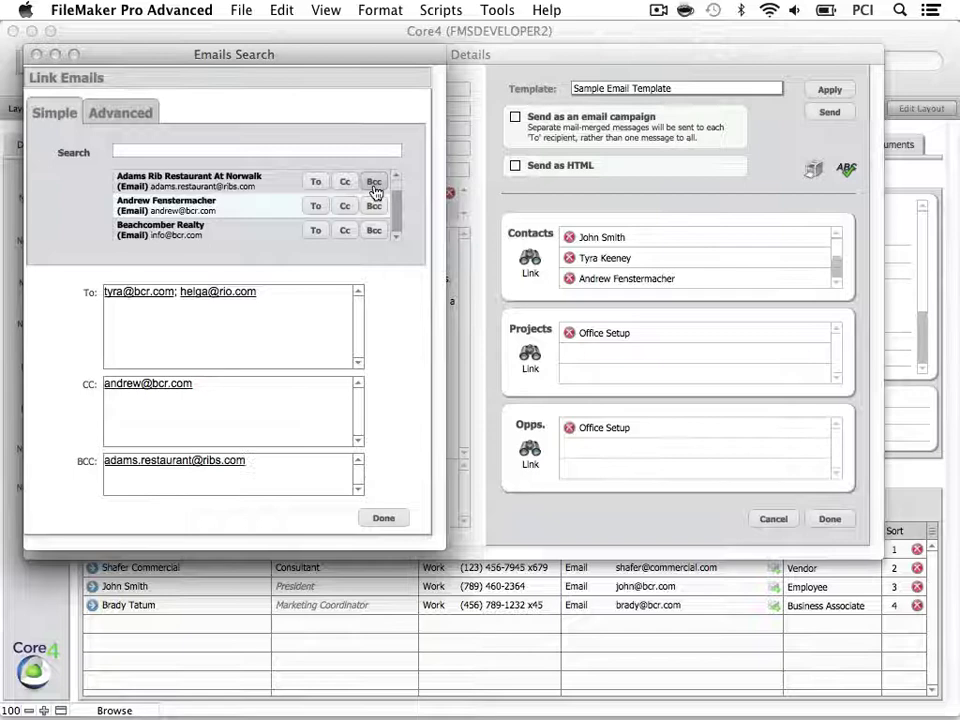
left_click(145, 115)
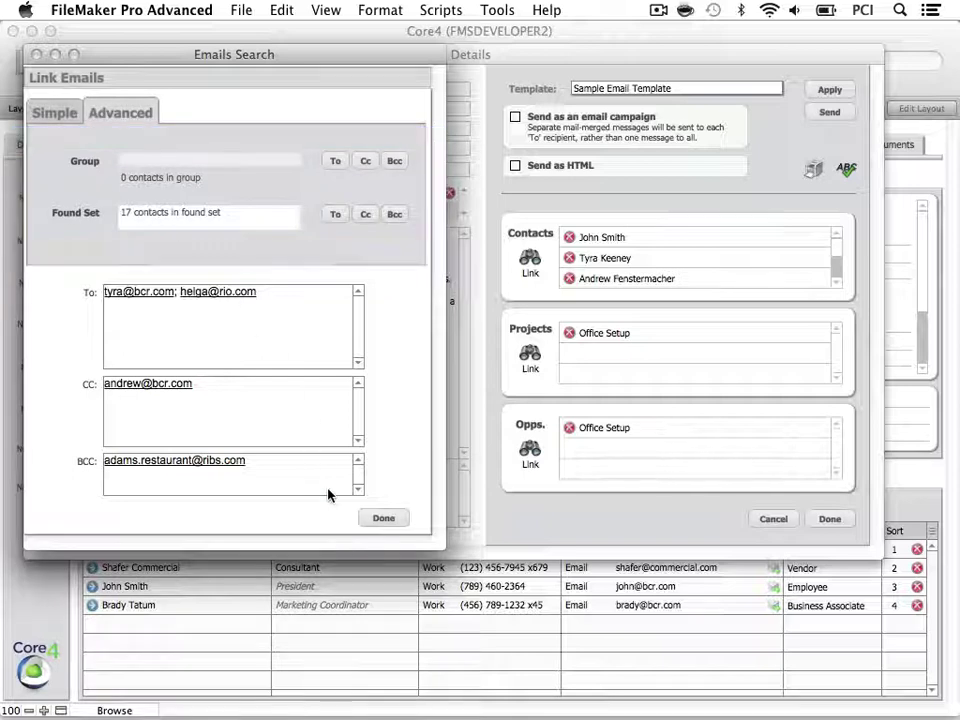
Finish choosing recipients and tick 'Send as an email campaign' for mail-merged sending.
left_click(376, 519)
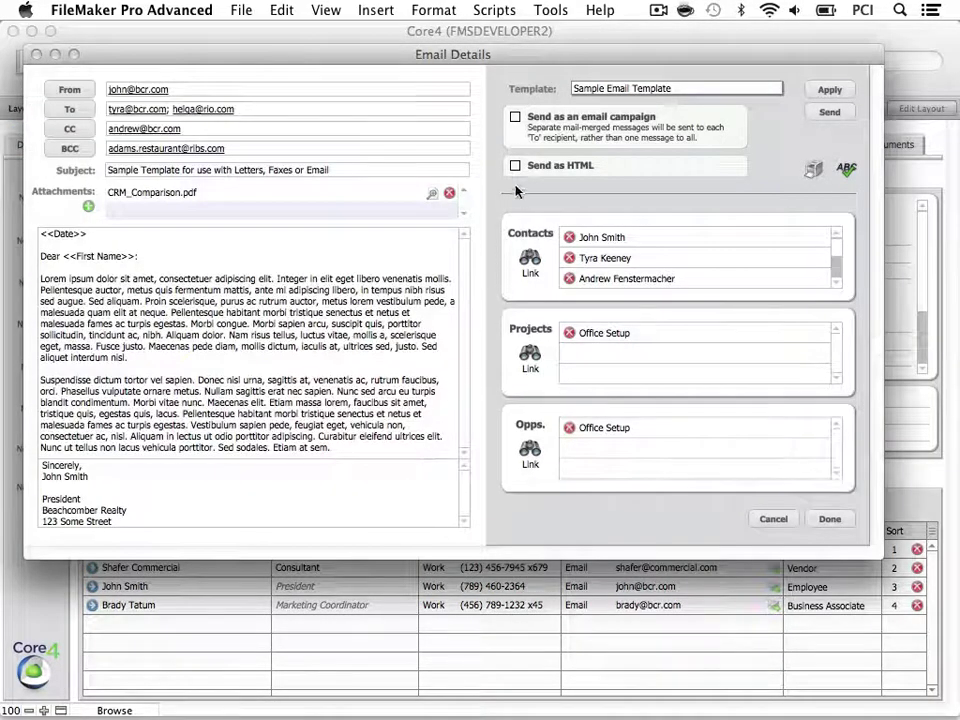
left_click(518, 133)
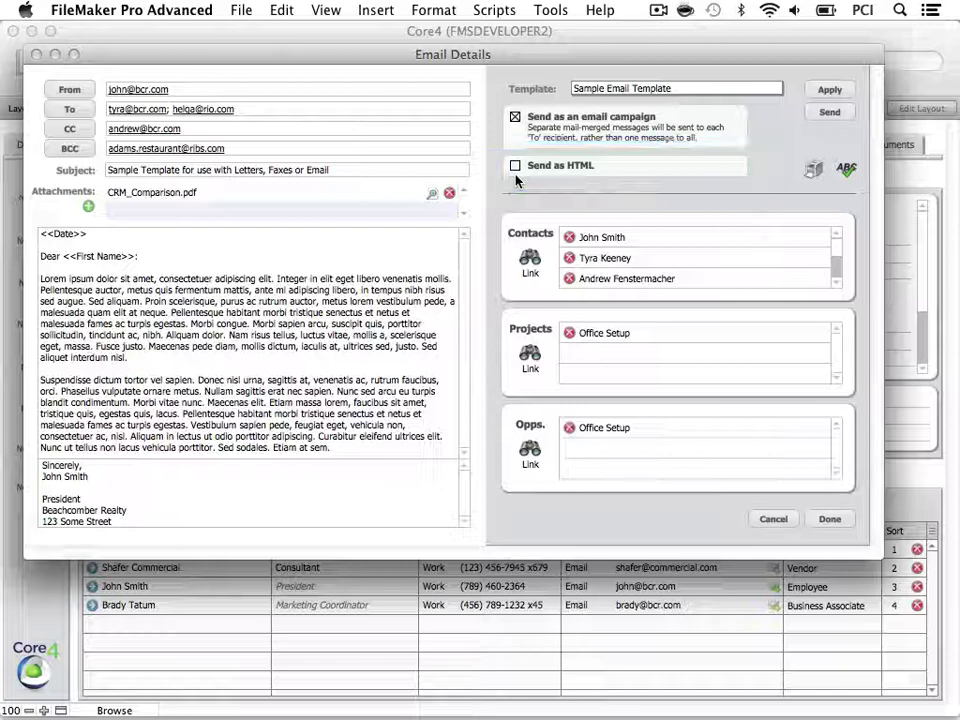
Close the email without sending it and start a new fax for Tyra.
left_click(831, 518)
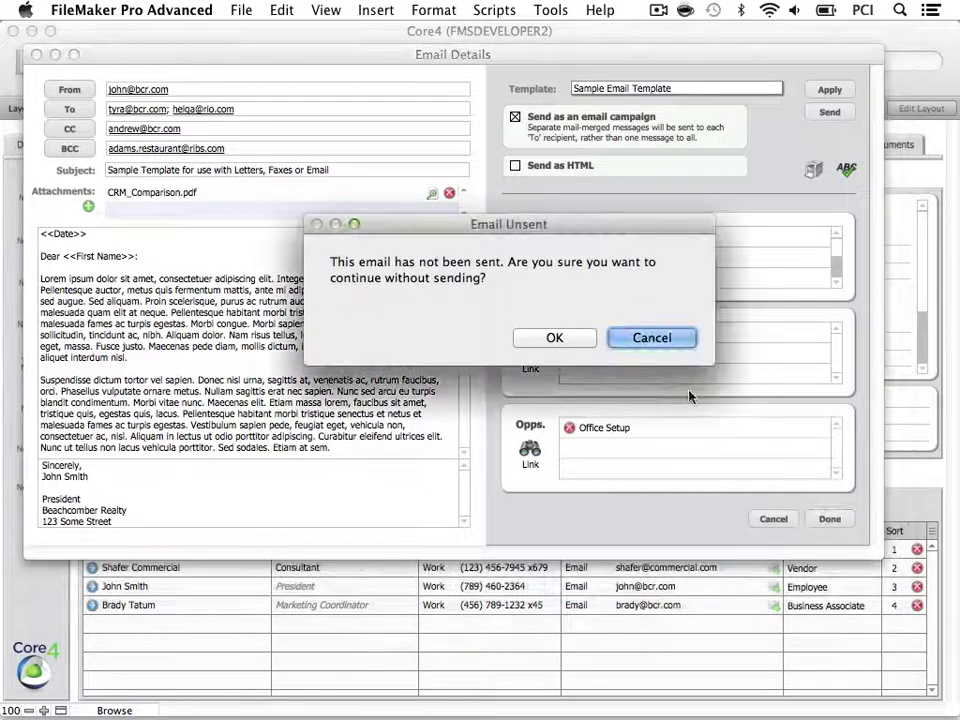
left_click(553, 337)
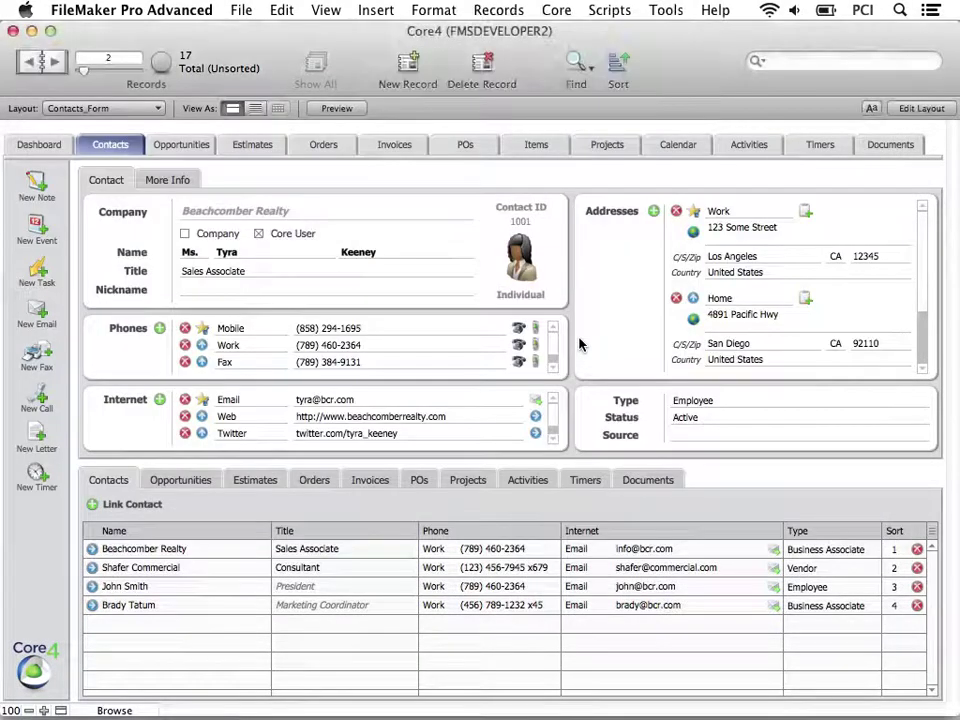
left_click(37, 357)
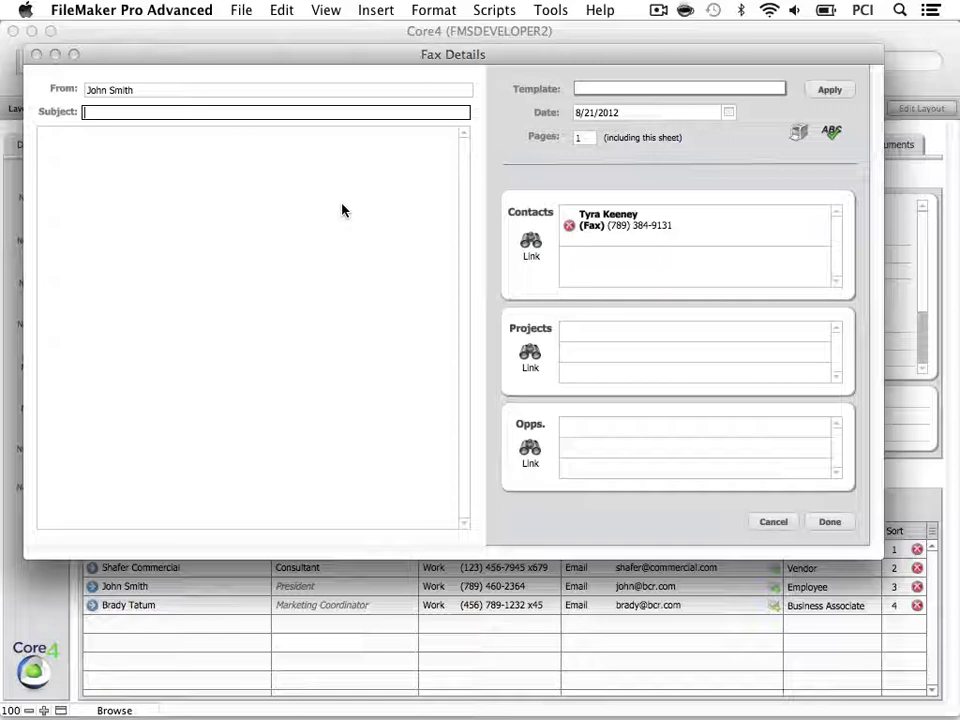
Fill the fax from the Sample Fax Template and set John Smith as sender.
left_click(580, 89)
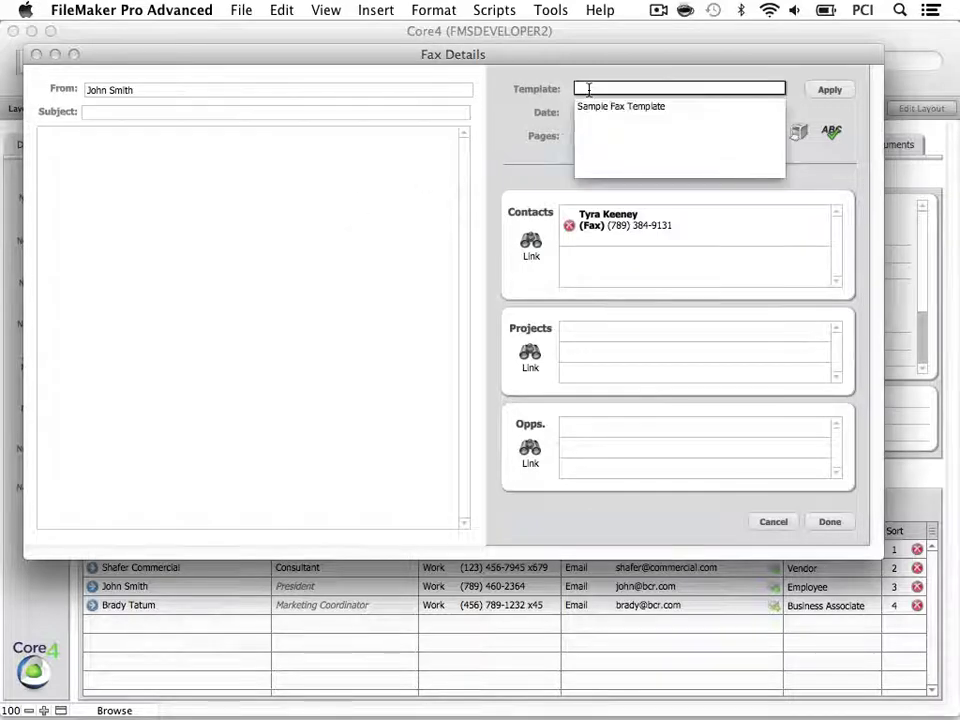
left_click(590, 110)
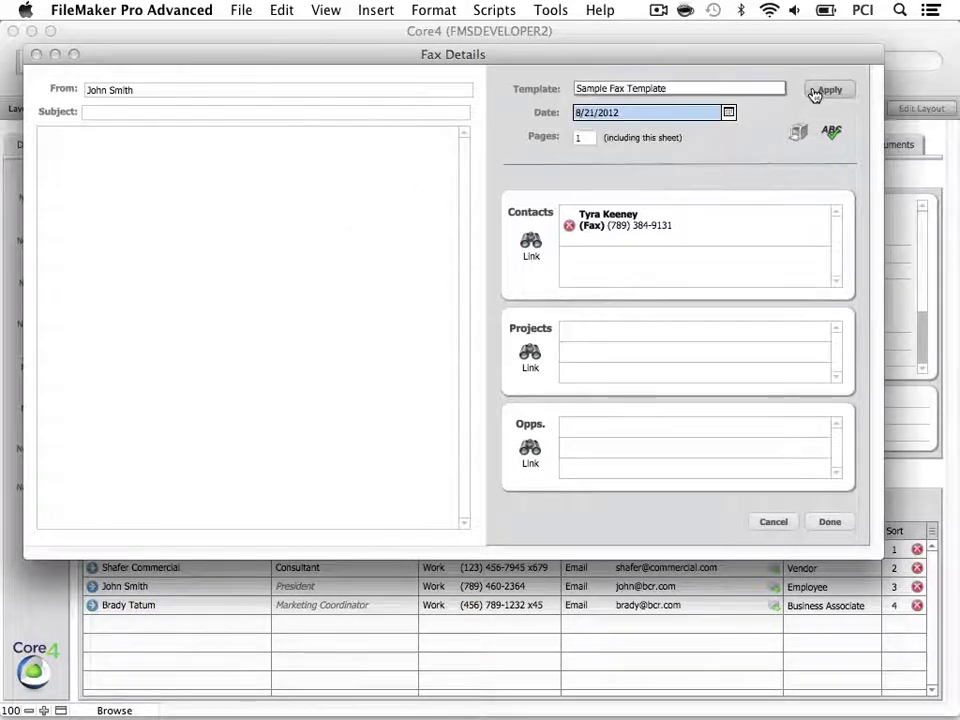
left_click(814, 90)
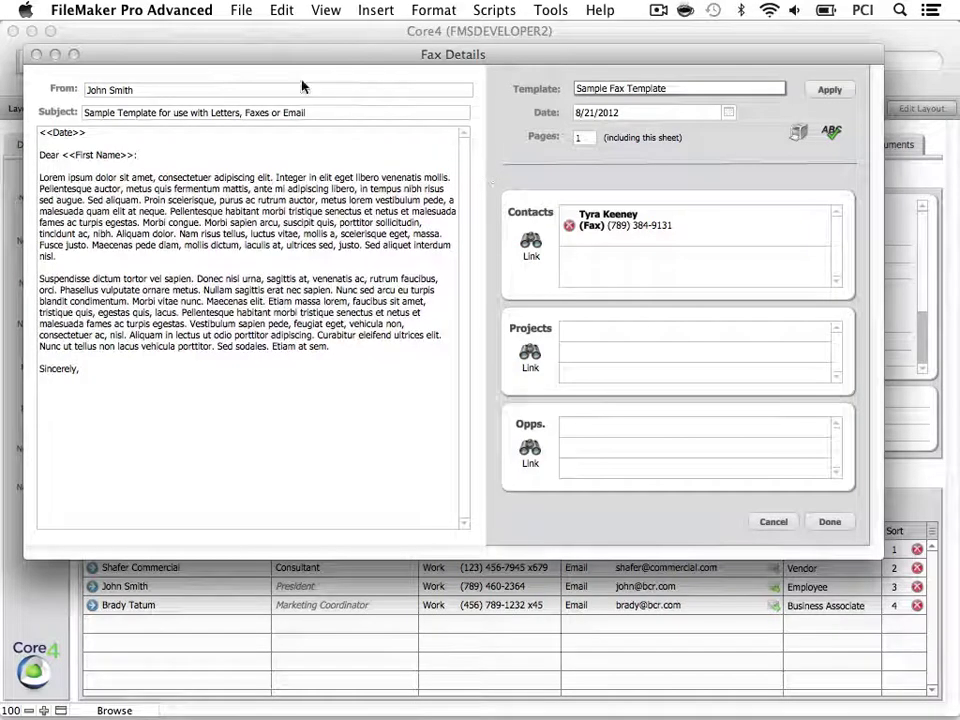
left_click(253, 90)
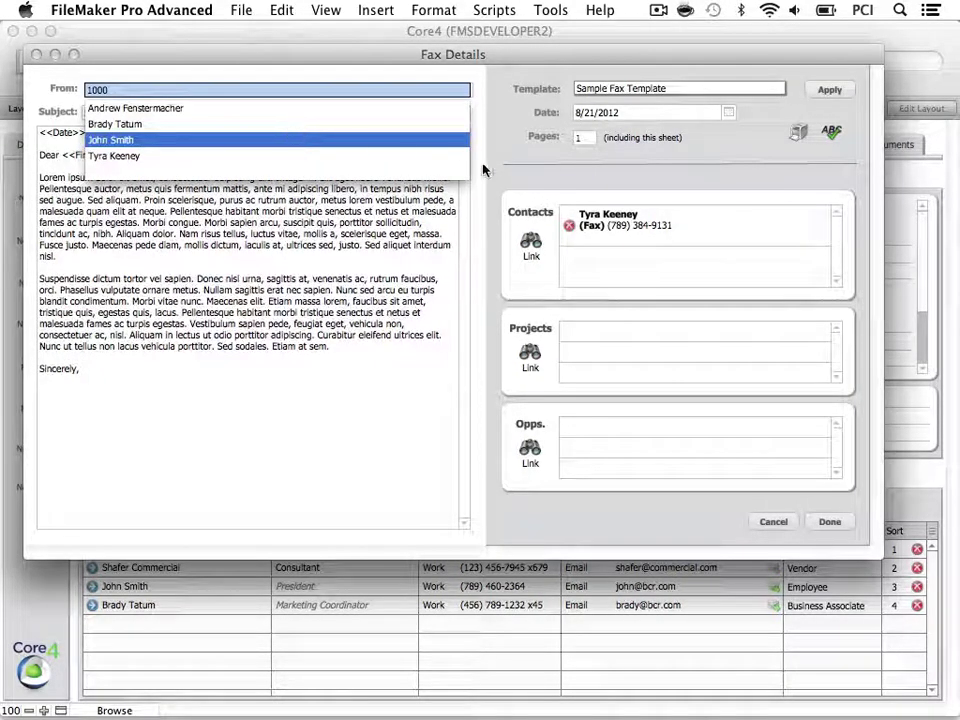
key("Return")
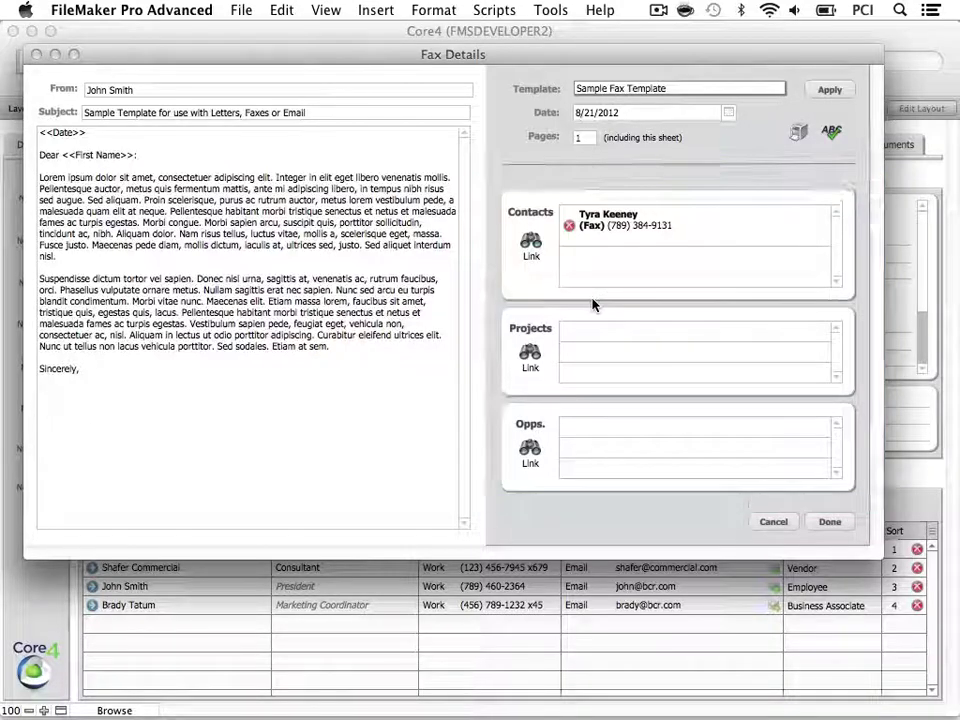
Preview the merged fax addressed to Tyra, close it, and return to her record.
left_click(797, 132)
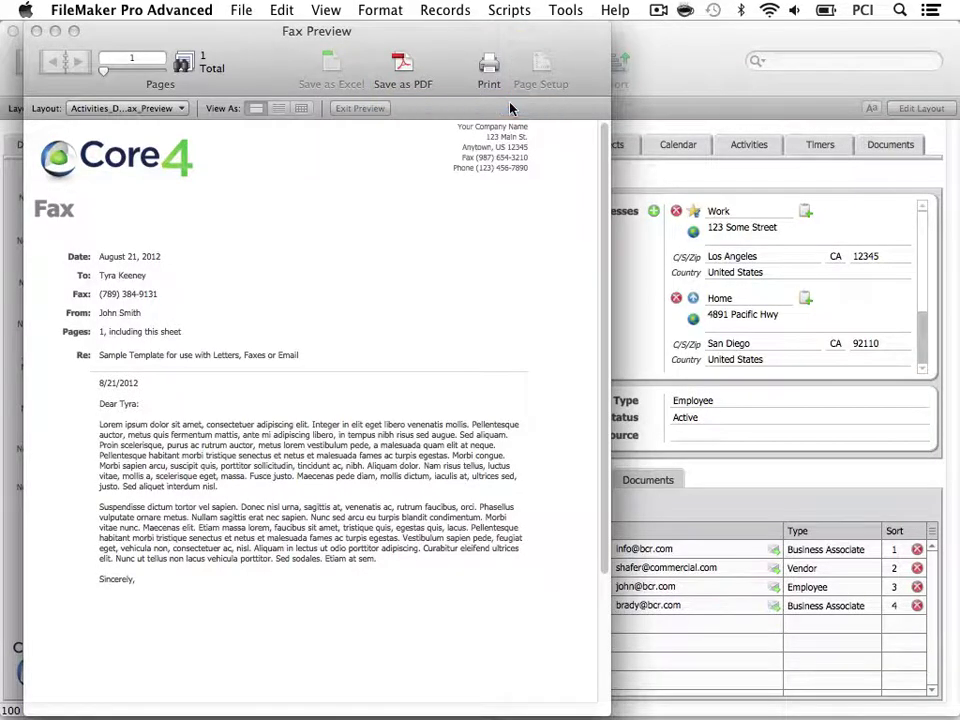
left_click(512, 108)
left_click(828, 499)
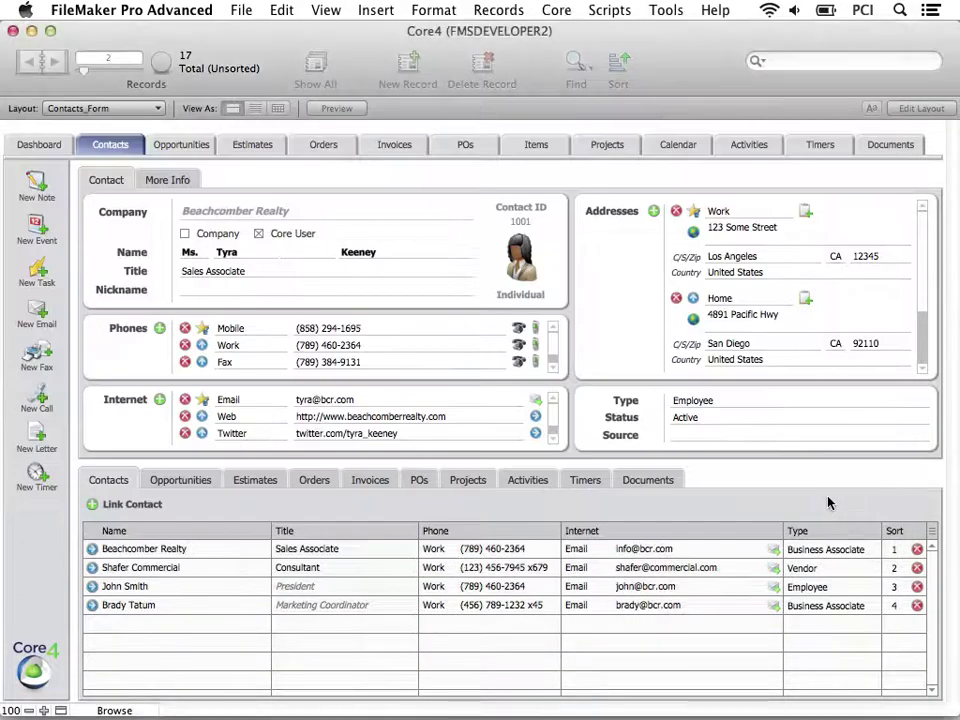
Create a note titled 'Tyra's Sample Note' with body 'This is a sample note.'.
left_click(38, 184)
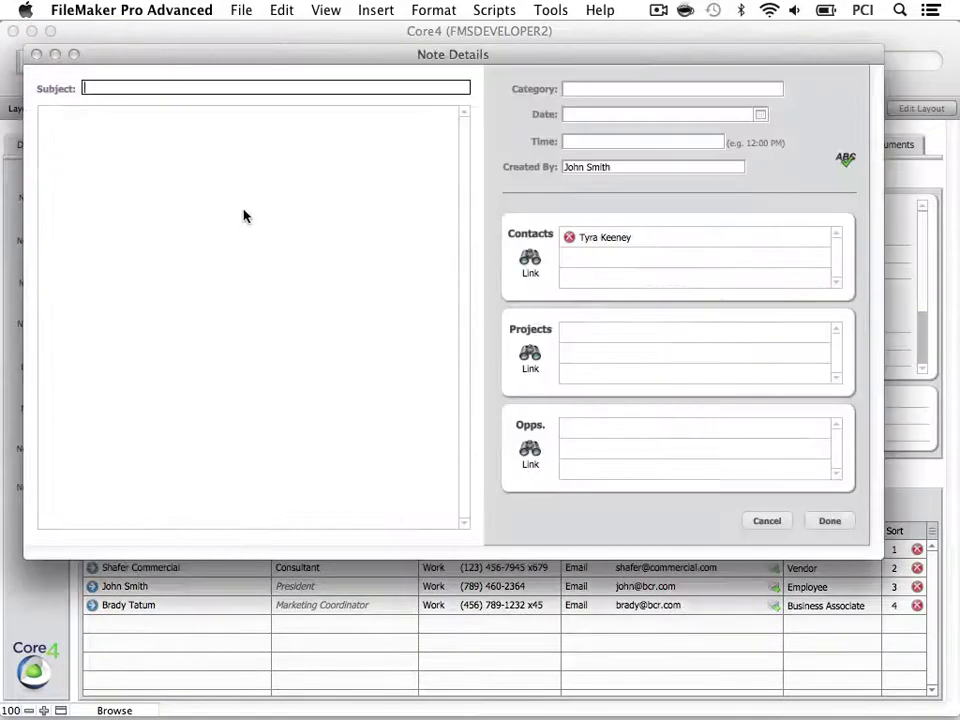
type("Tyra's Sample Note")
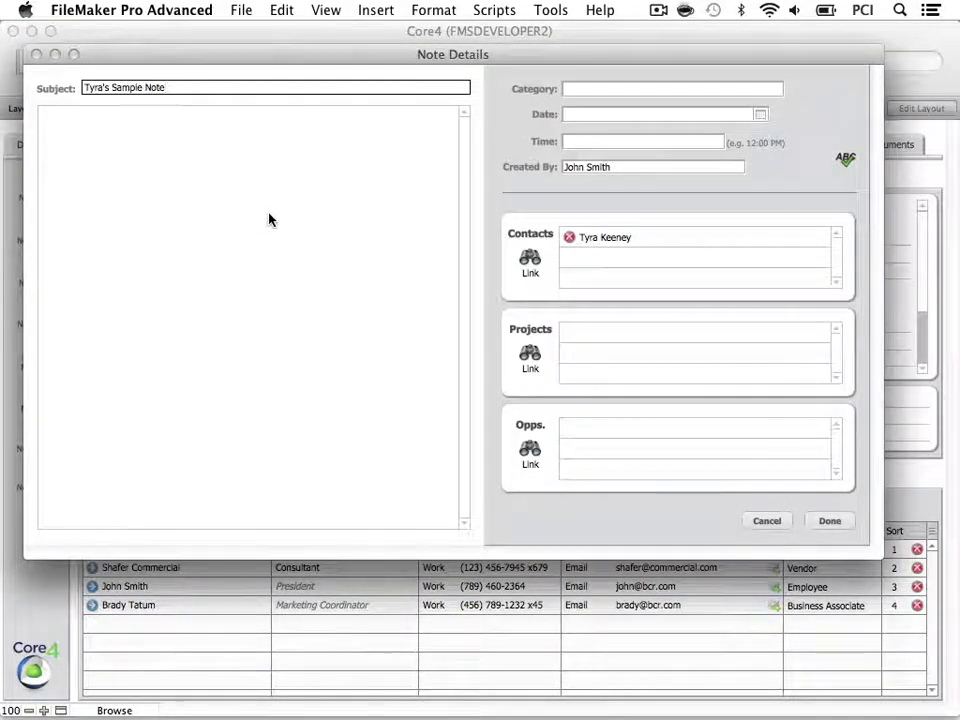
key("Tab")
type("This is a sample note.")
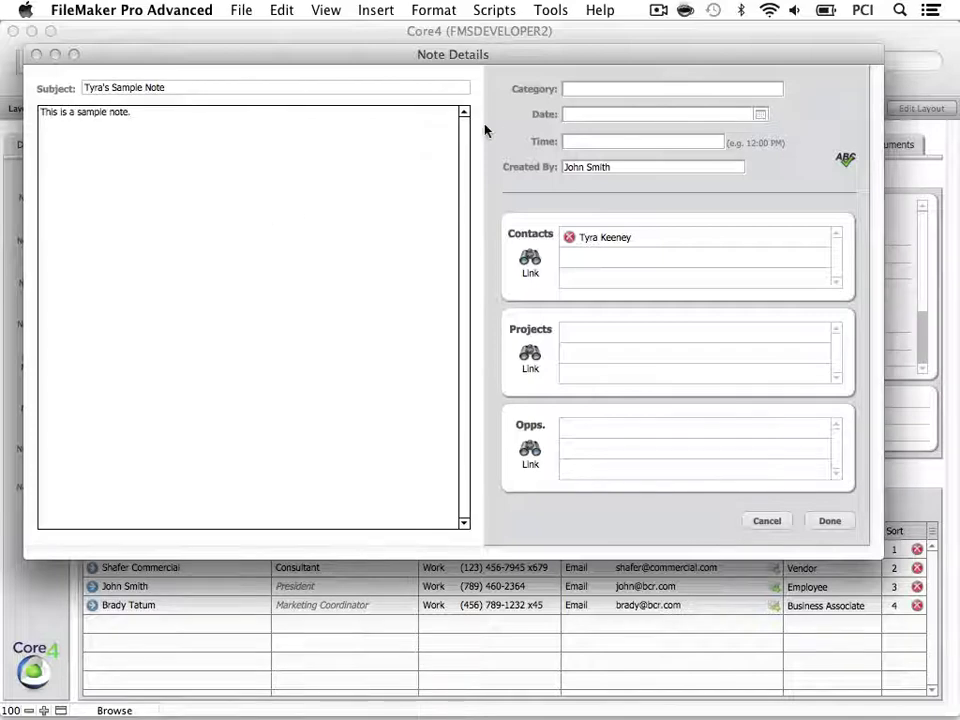
left_click(569, 116)
Set the note to Personal, dated 8/21/2012 at 1:00 PM, and save it.
left_click(615, 90)
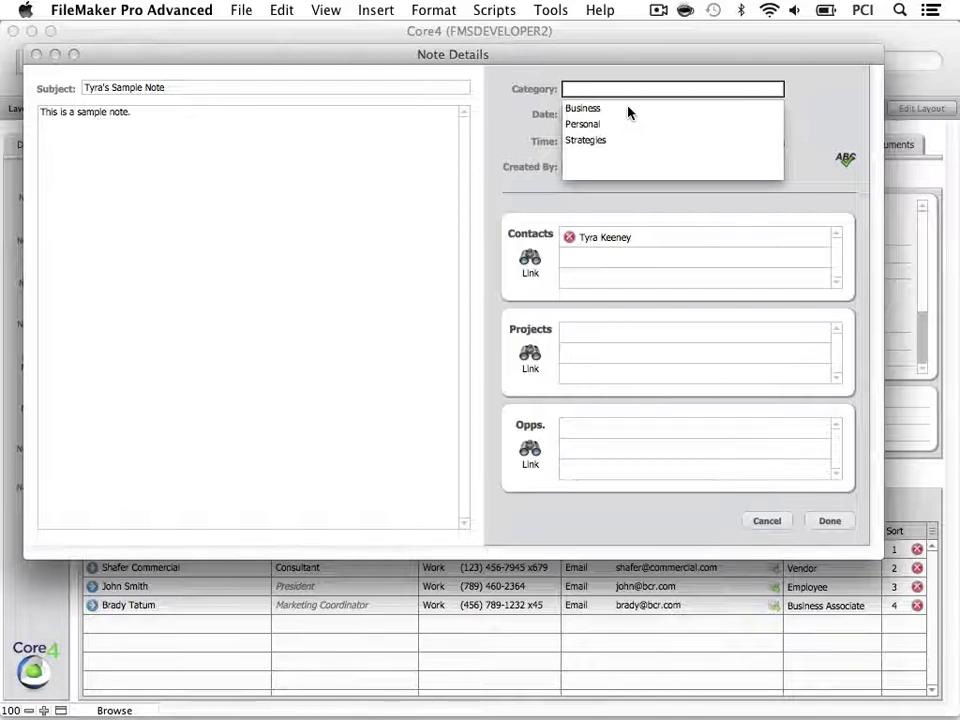
left_click(590, 124)
key("Tab")
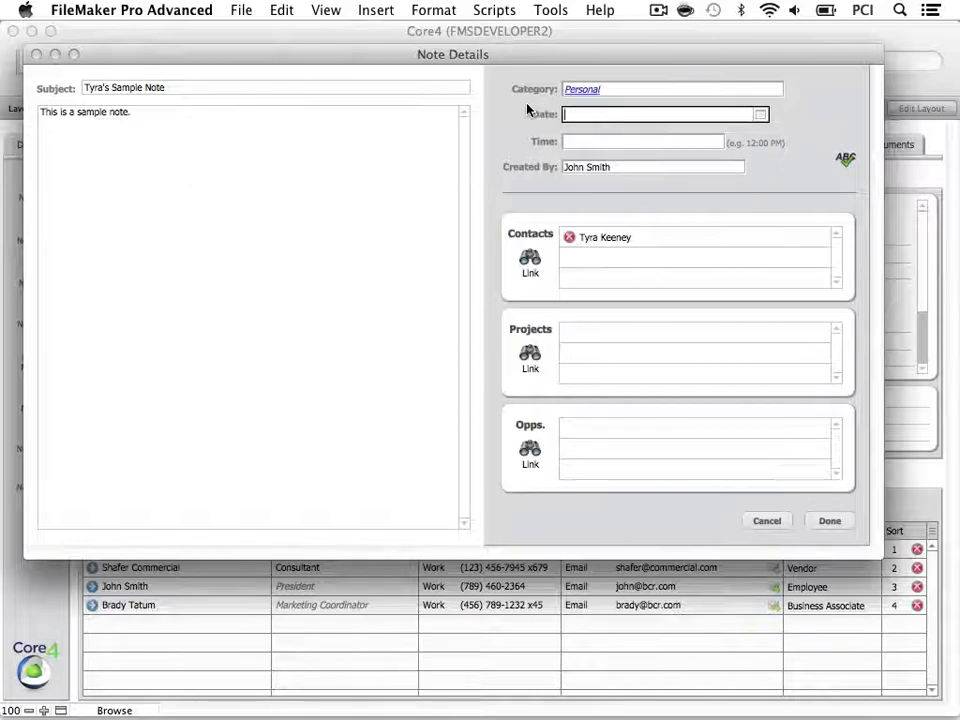
left_click(760, 114)
left_click(624, 216)
left_click(596, 143)
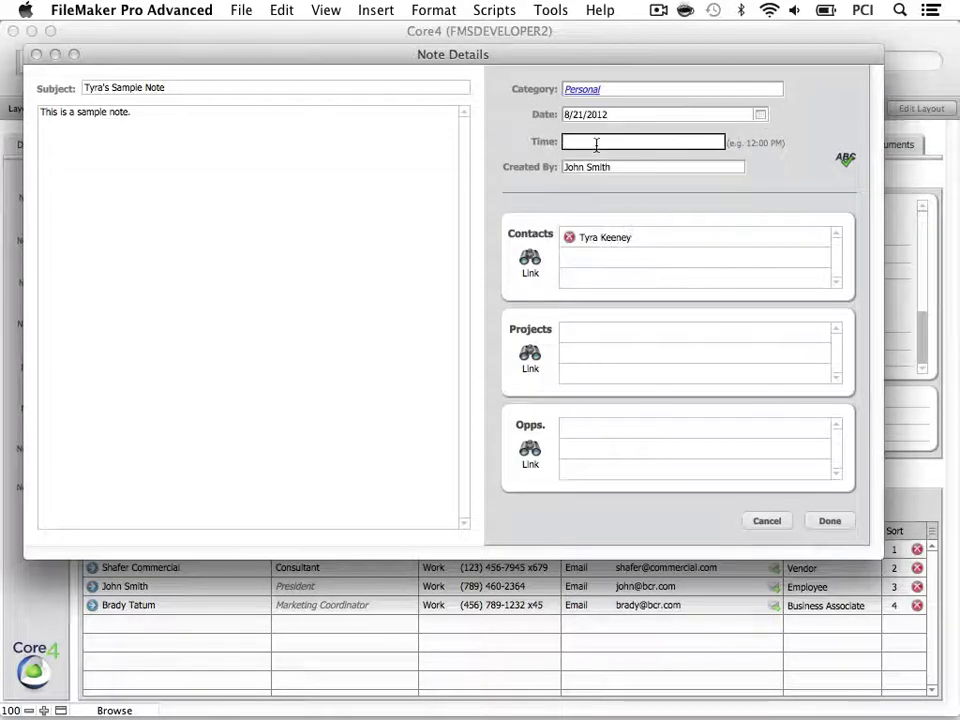
type("1:00 PM")
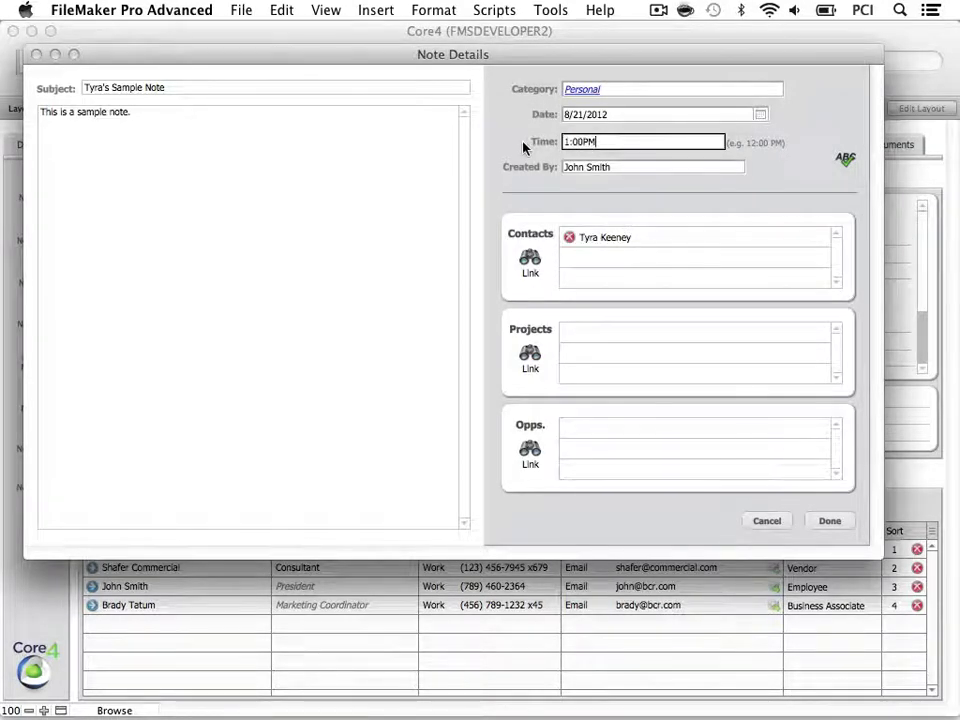
left_click(581, 277)
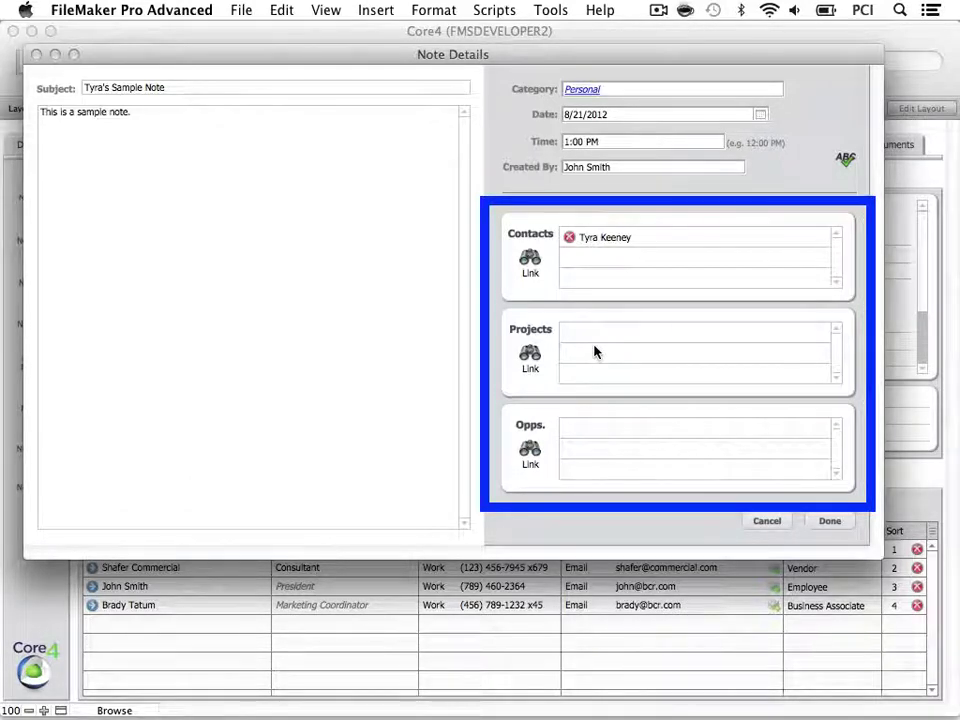
left_click(834, 519)
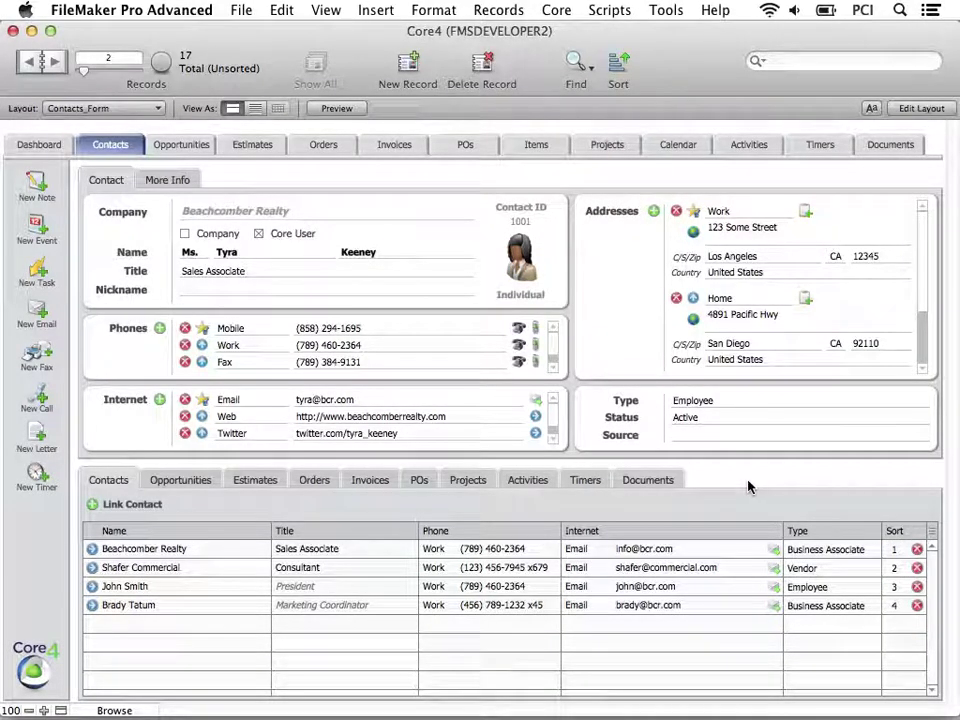
Create an 'Office Supplies Needed' task listing paper, printer ink, pens, staples, paper clips, stickies.
left_click(40, 275)
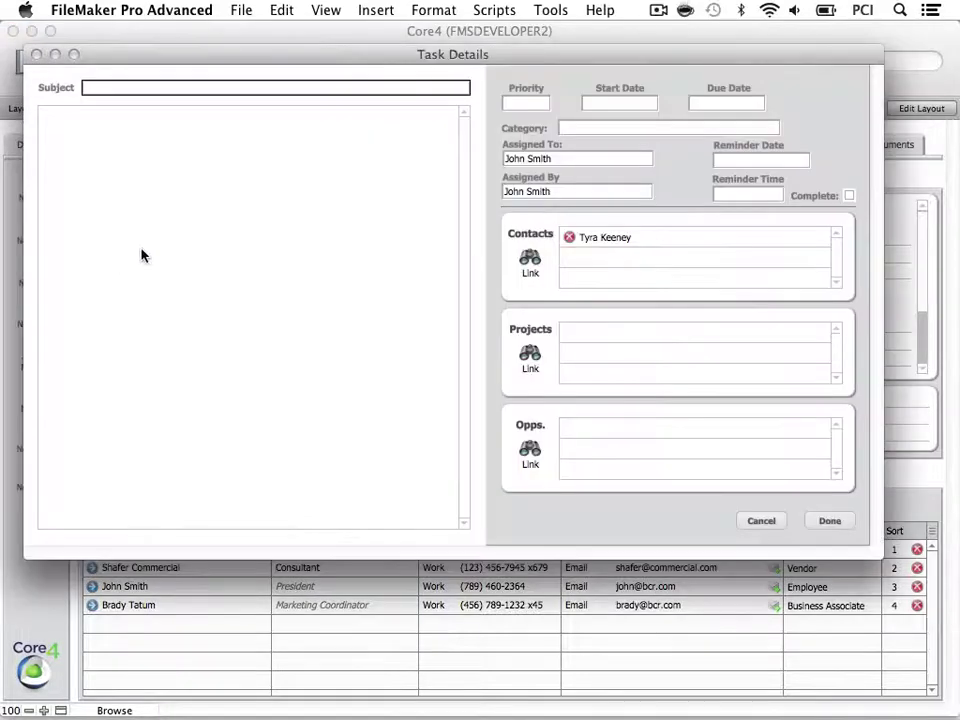
type("Office Supplies Needed")
left_click(247, 150)
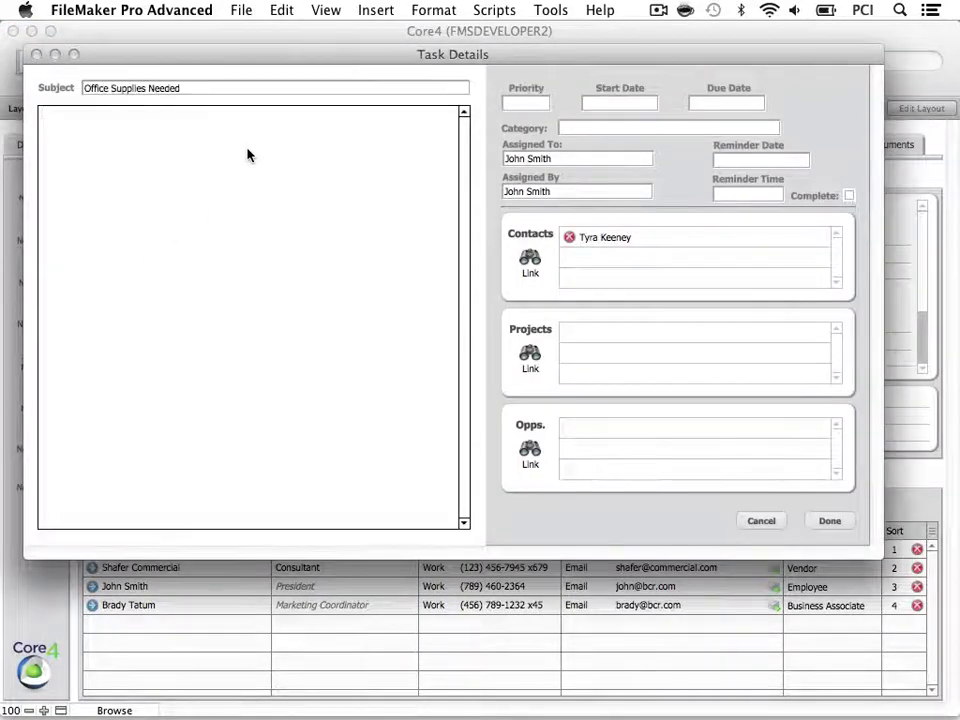
type("Buy the following:")
key("Return")
type("-Paper")
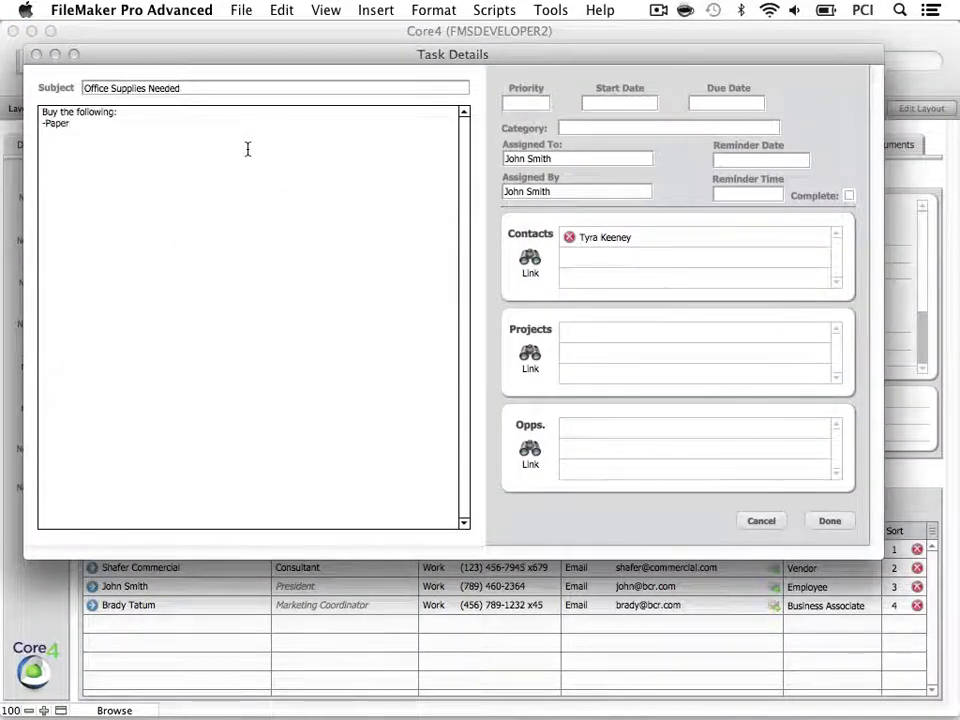
type(" -Printer Ink -Pens -Staples -Paper C")
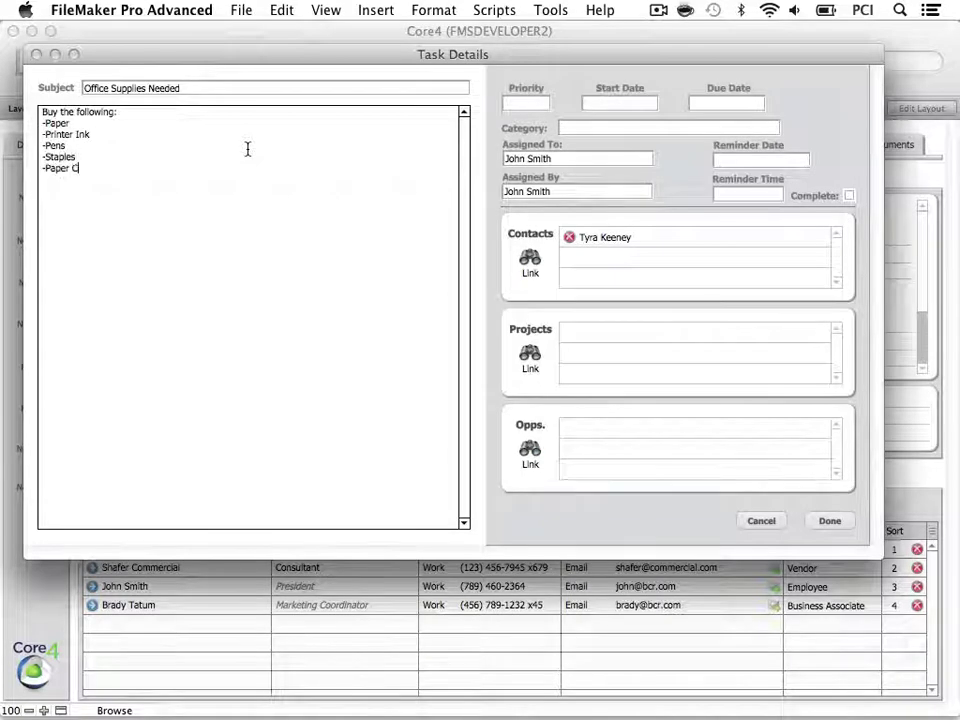
type("lips -Stickies")
left_click(480, 107)
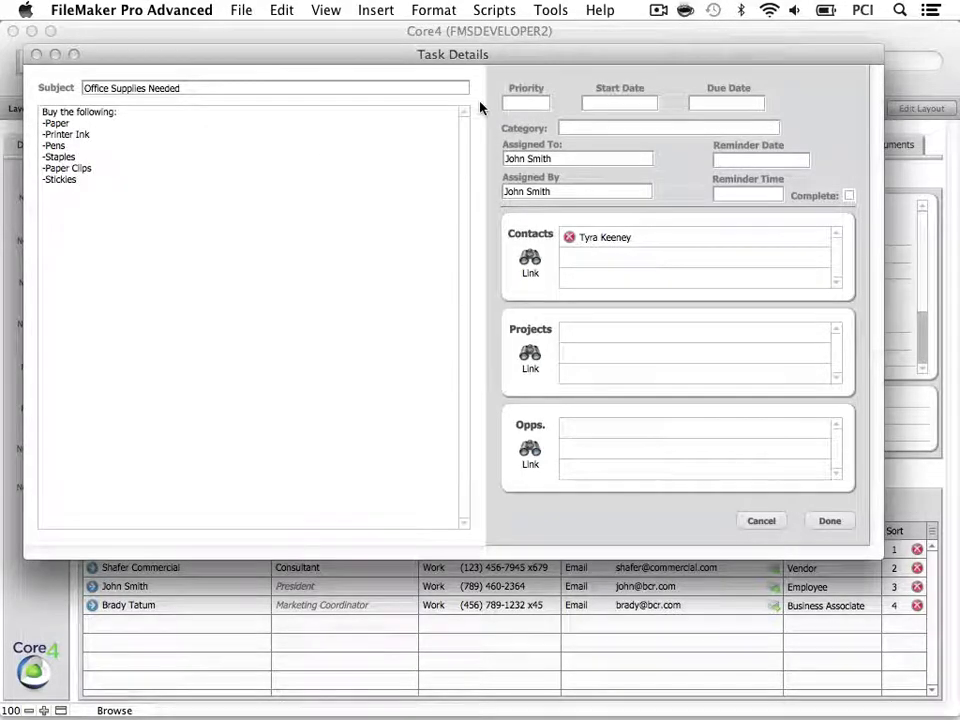
Set task priority Normal, start date 8/22/2012 and due date 8/24/2012.
left_click(545, 104)
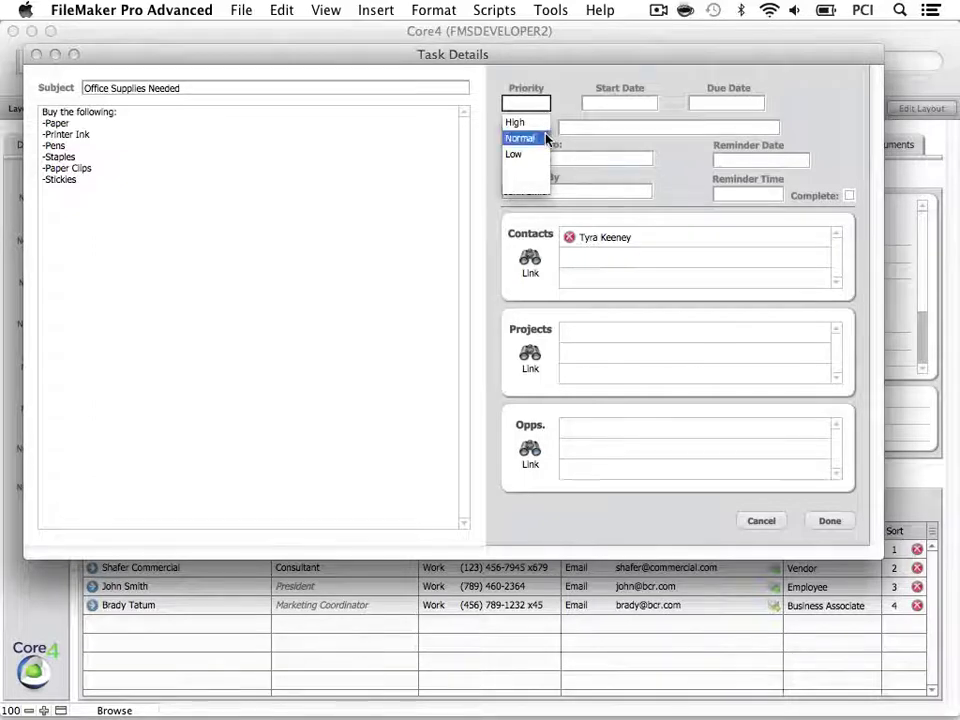
left_click(546, 139)
left_click(619, 207)
key("Tab")
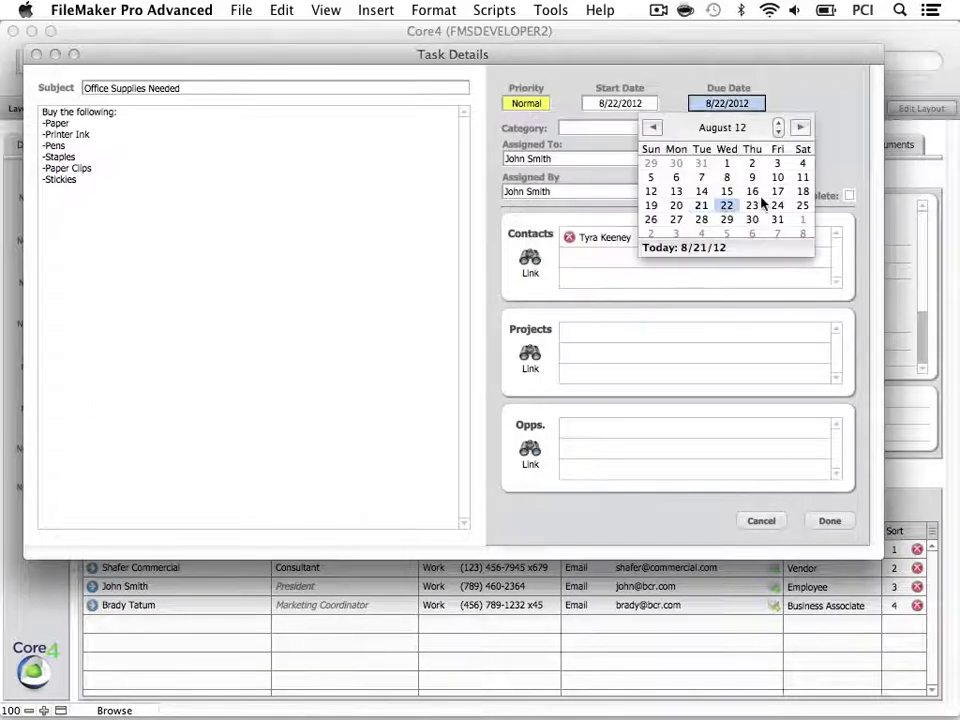
key("Escape")
type("8/24/2012")
key("Tab")
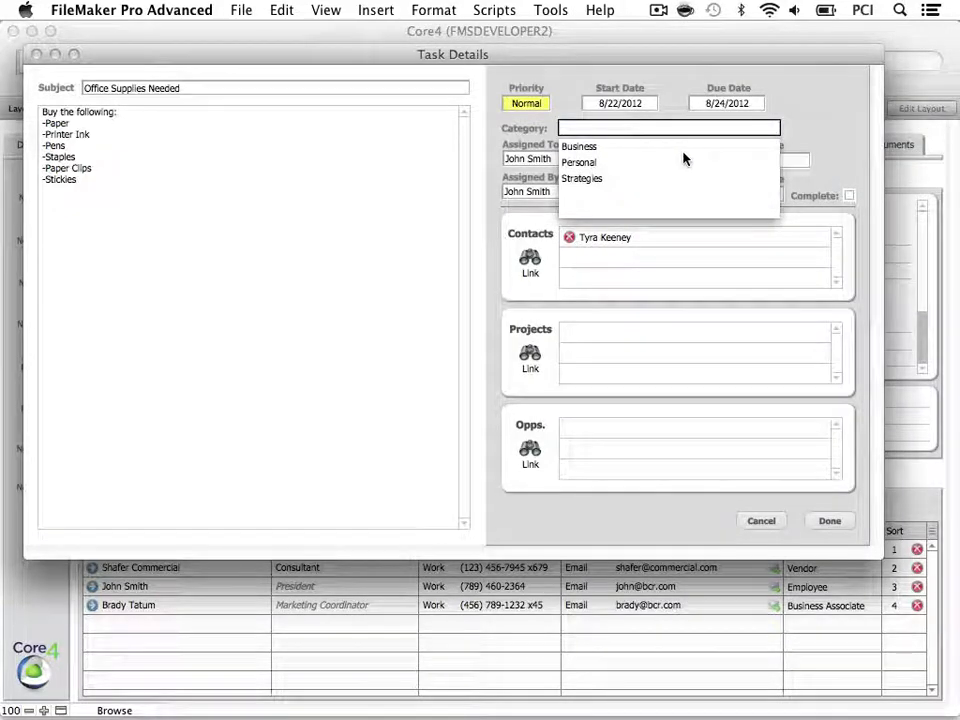
Set category Business, assign to Tyra, add a reminder for 8/22/2012 9:30 AM, and save.
left_click(602, 148)
key("Tab")
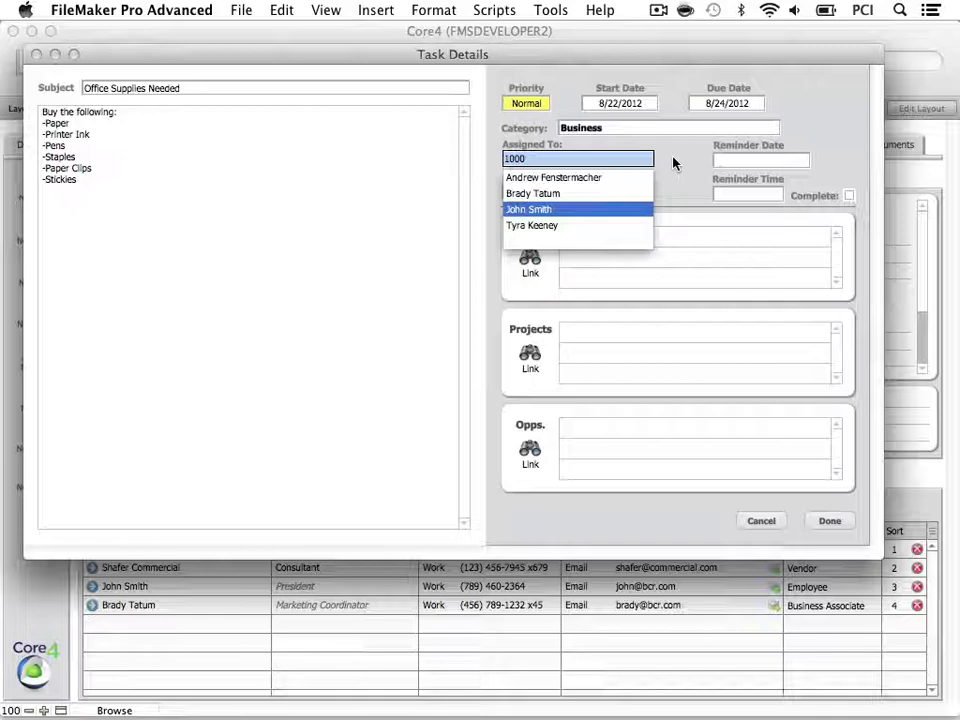
left_click(580, 224)
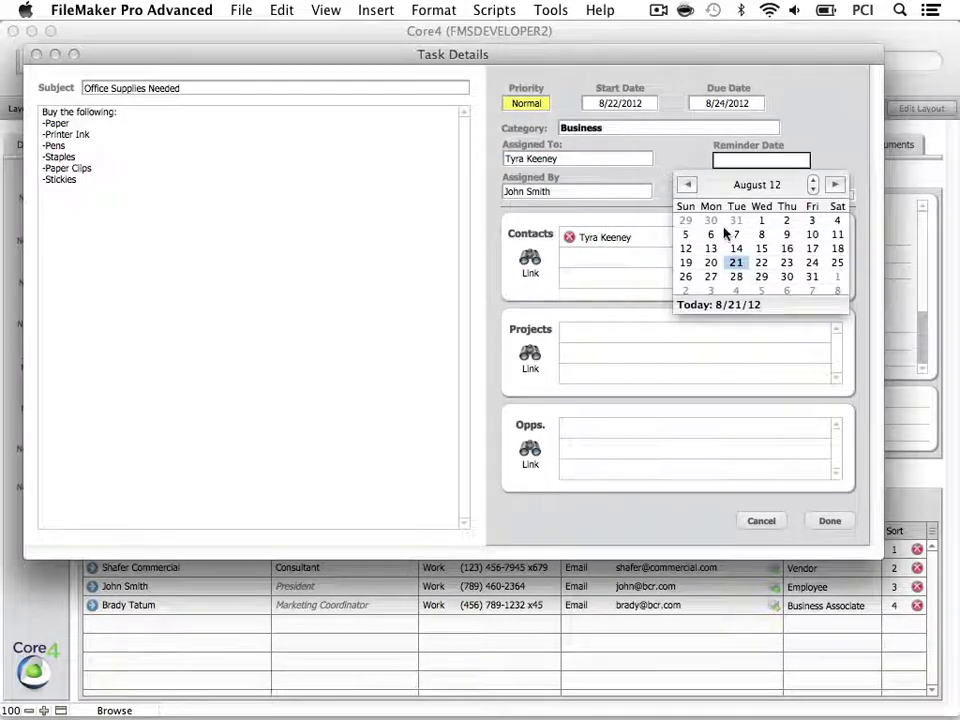
left_click(761, 263)
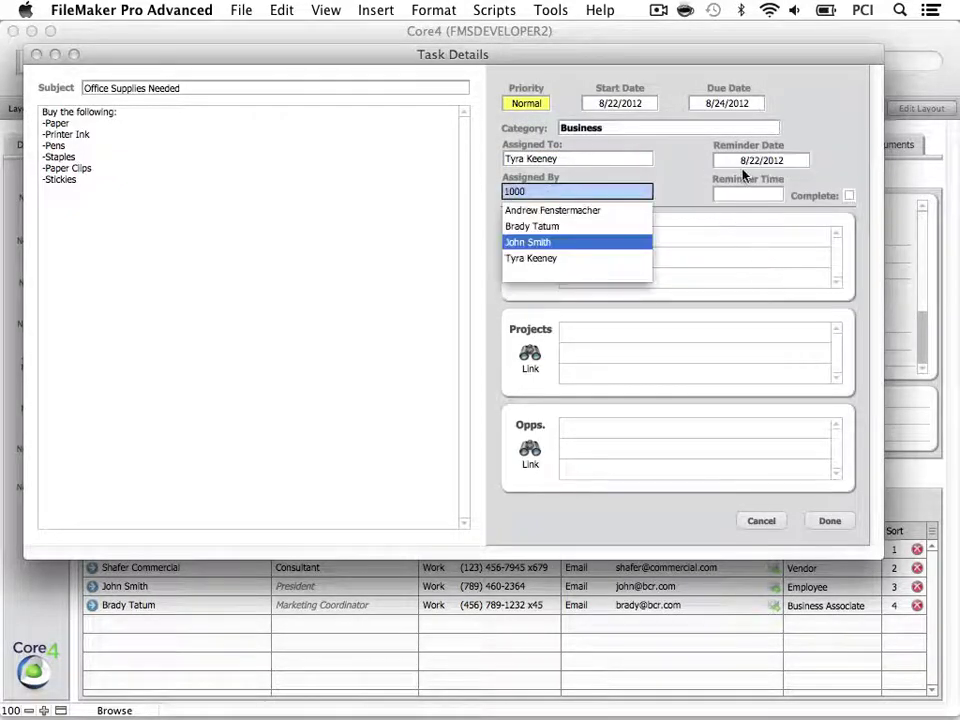
left_click(686, 184)
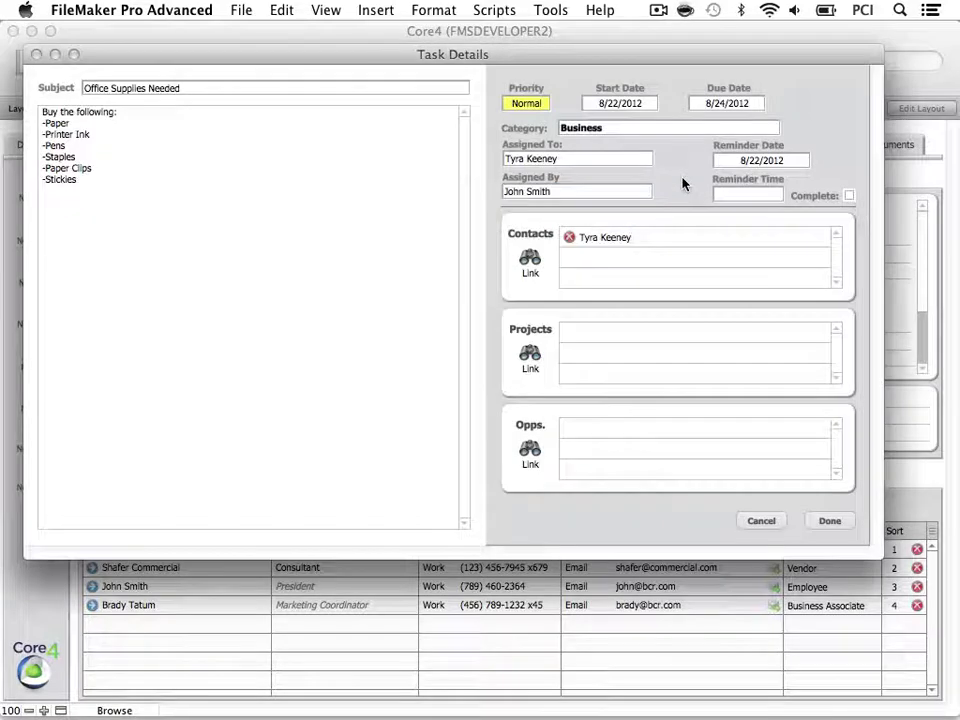
left_click(745, 195)
scroll(761, 325, "down", 2)
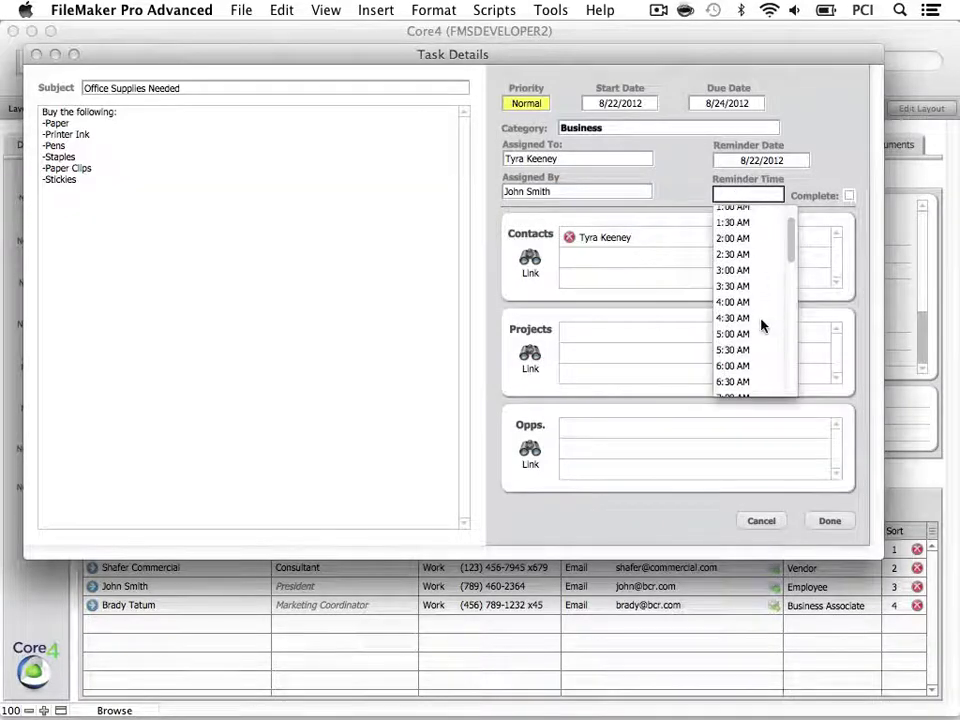
scroll(761, 325, "down", 5)
left_click(748, 345)
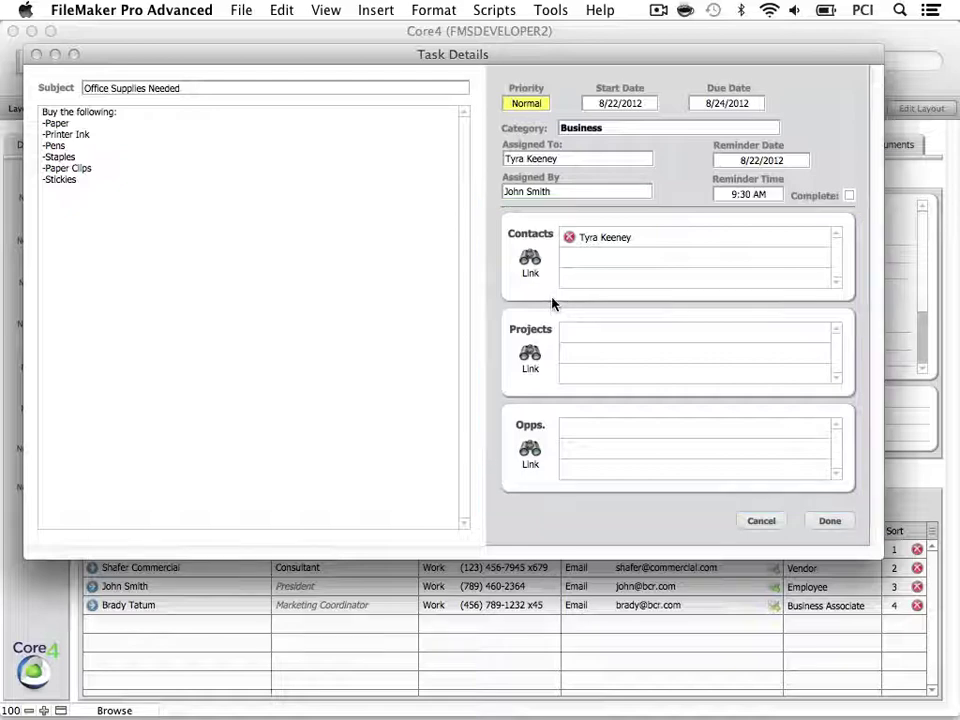
left_click(830, 520)
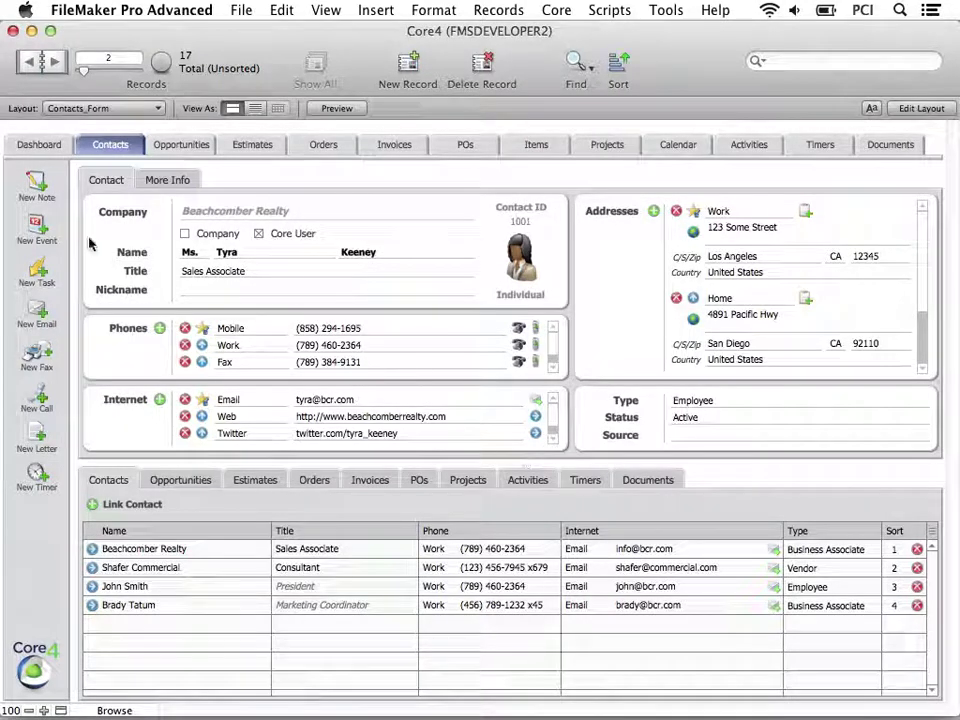
Create a calendar event titled 'Marketing Event' with notes 'Marketing Event in LA'.
left_click(44, 234)
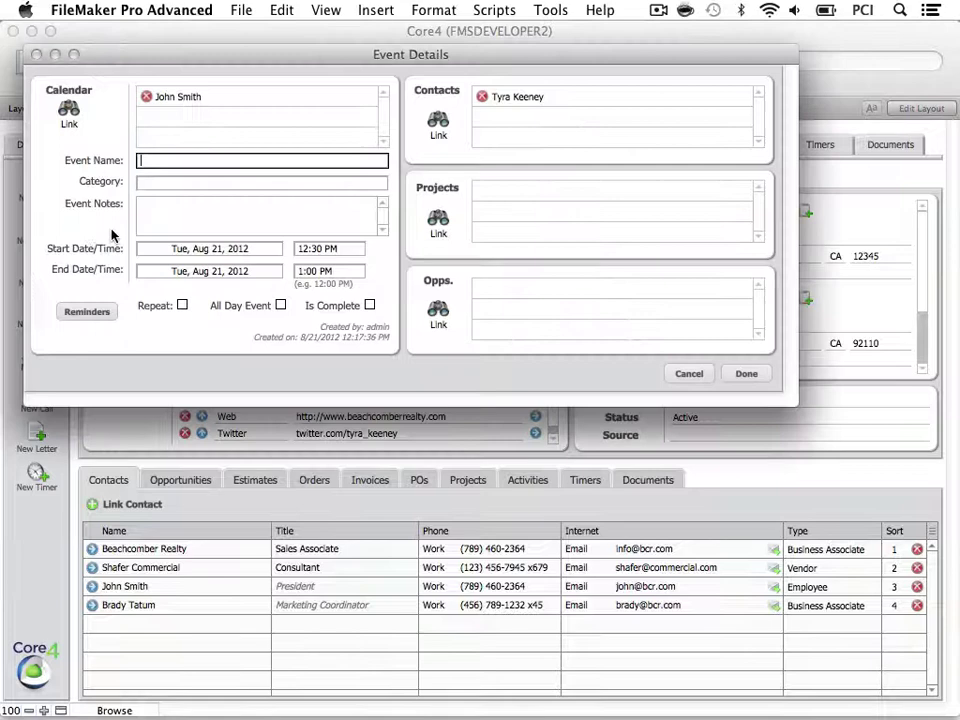
type("Marketing Event")
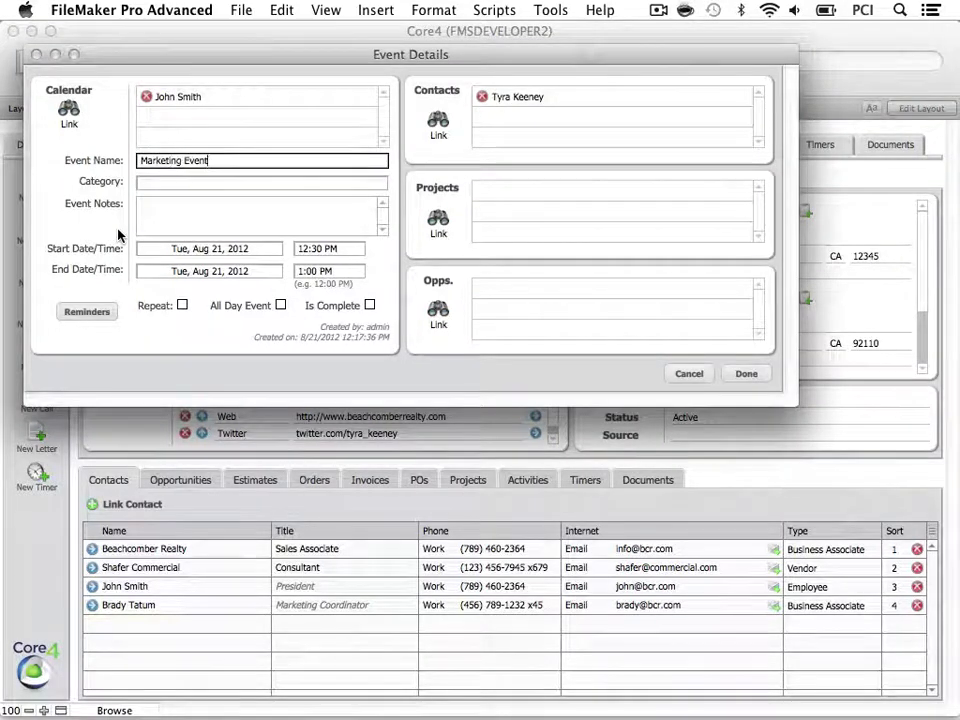
left_click(170, 215)
type("Marketing Event")
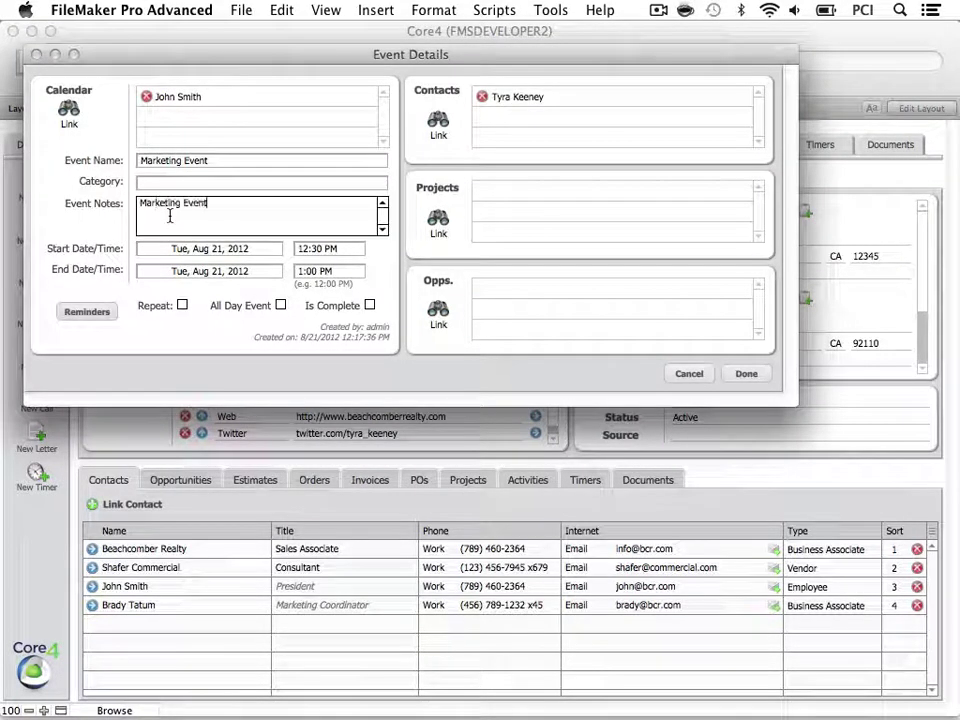
type(" in LA")
left_click(68, 188)
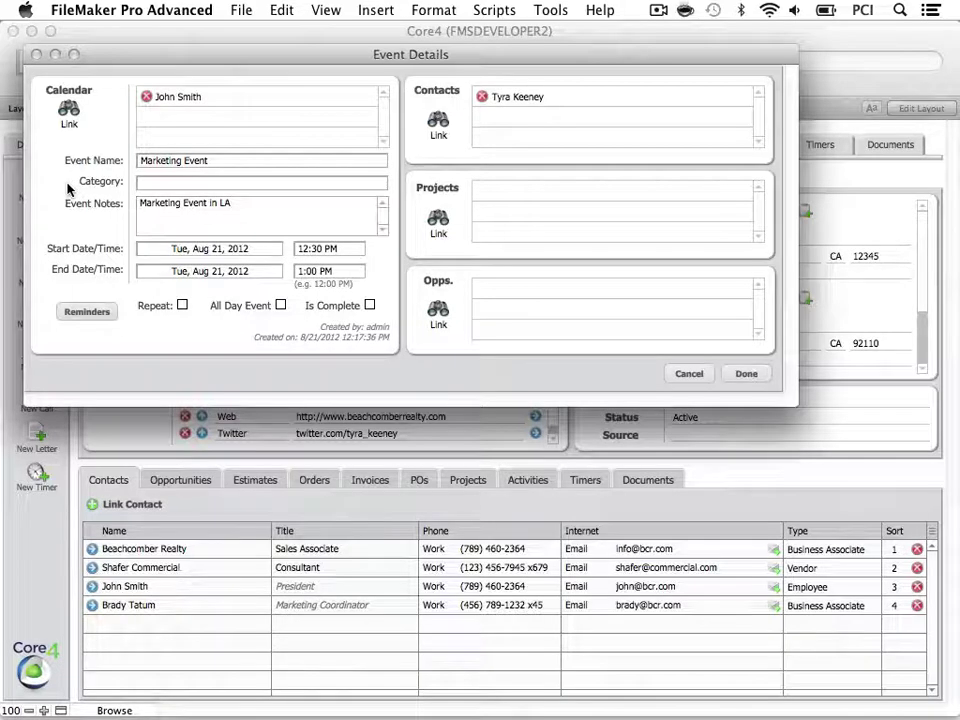
Set the event category to Onsite Meeting and choose a user to remind.
left_click(156, 182)
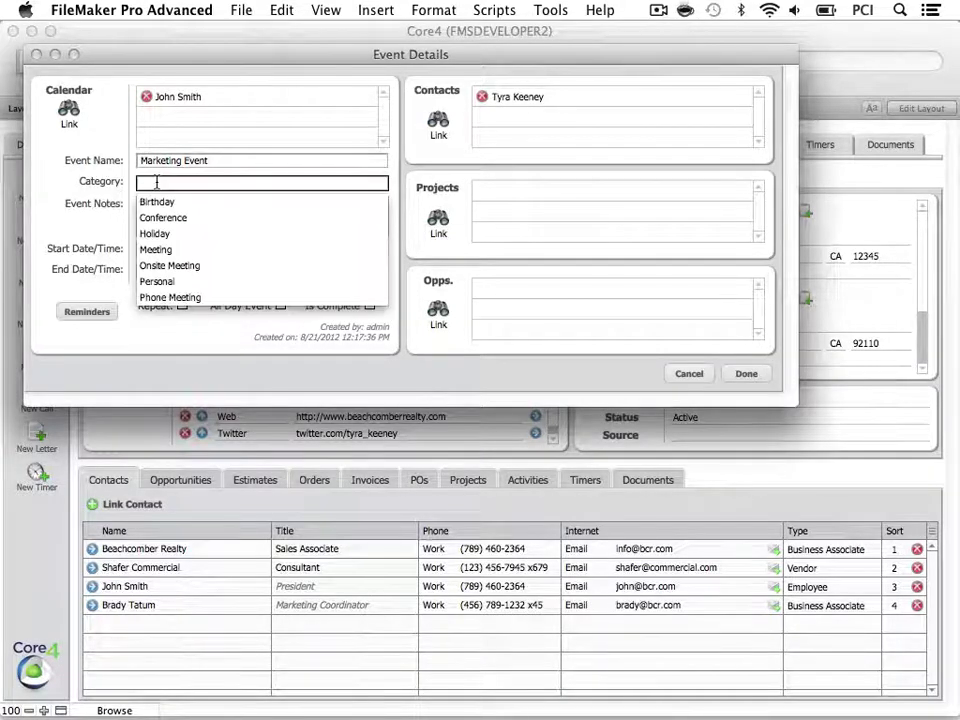
left_click(190, 266)
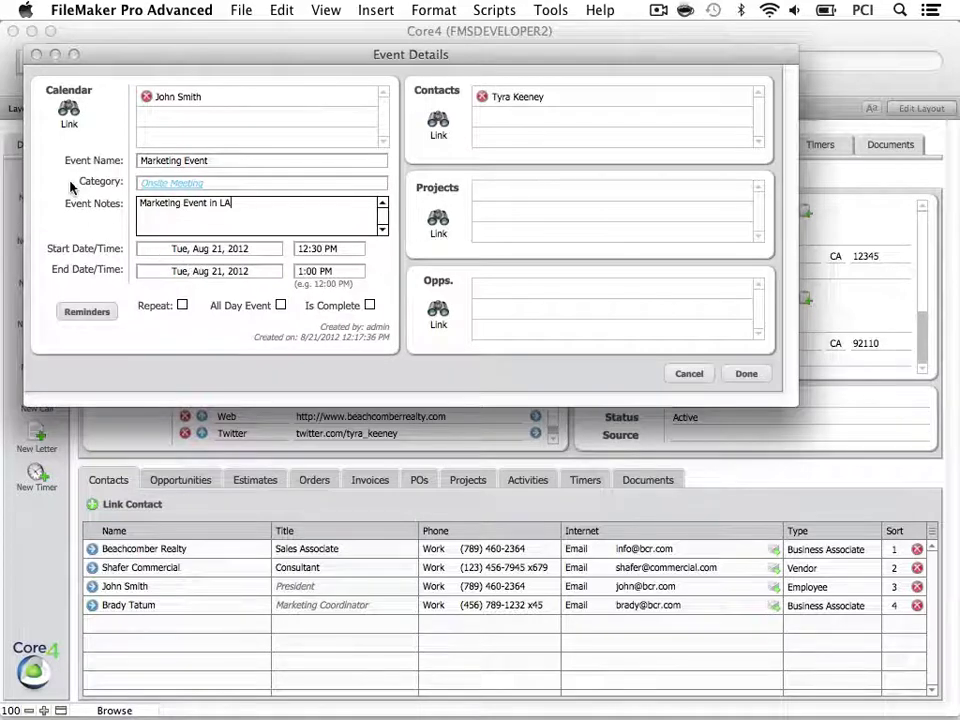
left_click(106, 312)
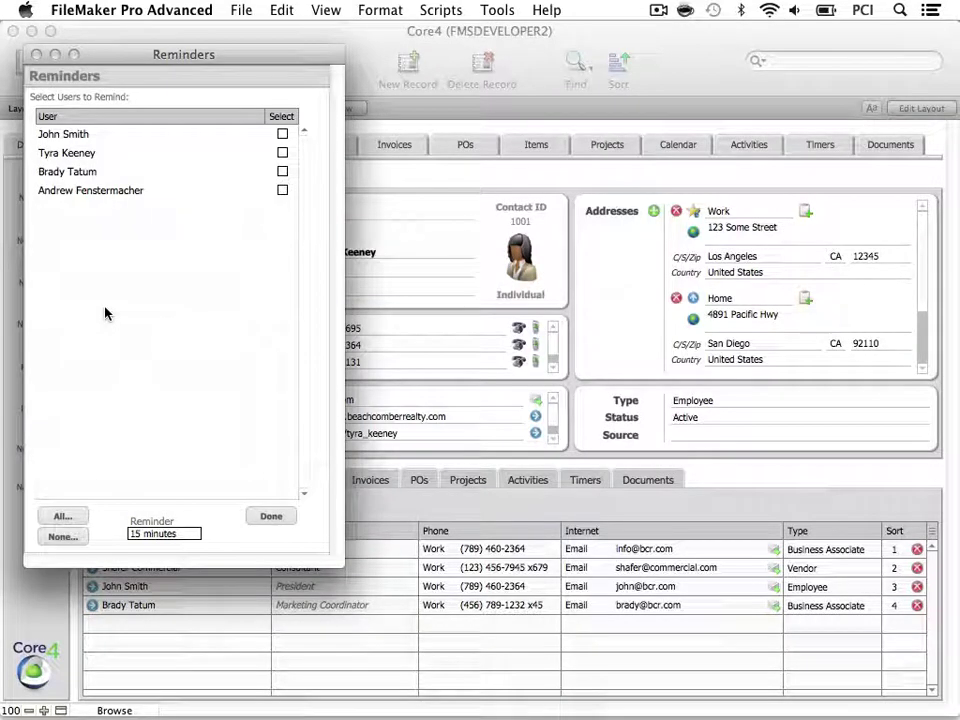
left_click(282, 171)
Leave the Marketing Event non-recurring, and mark it as an all-day, completed event.
left_click(271, 516)
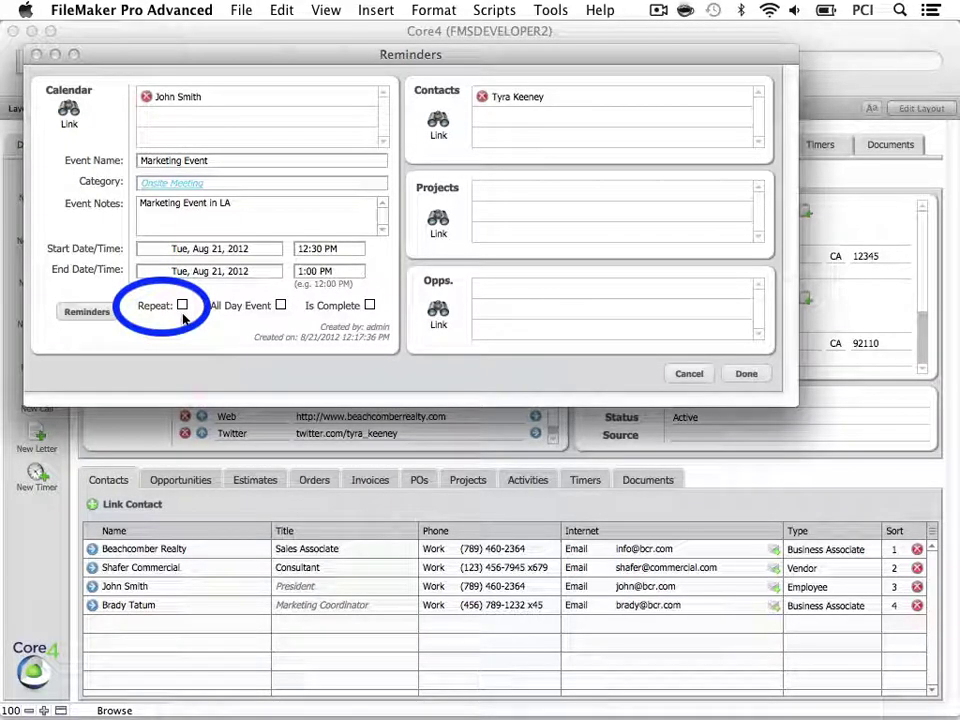
left_click(182, 307)
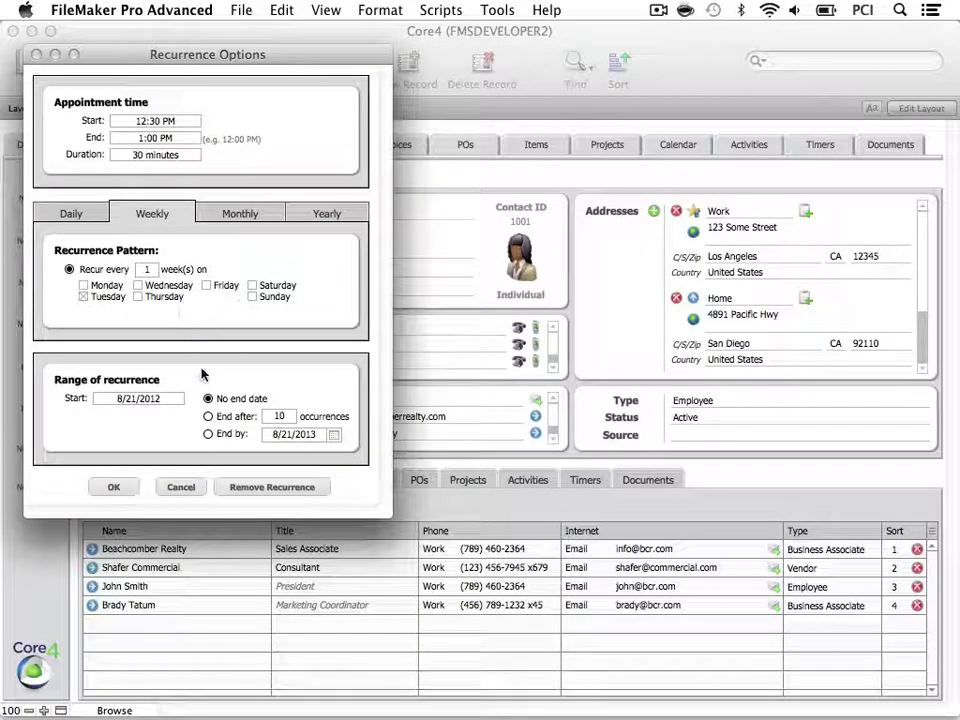
left_click(120, 487)
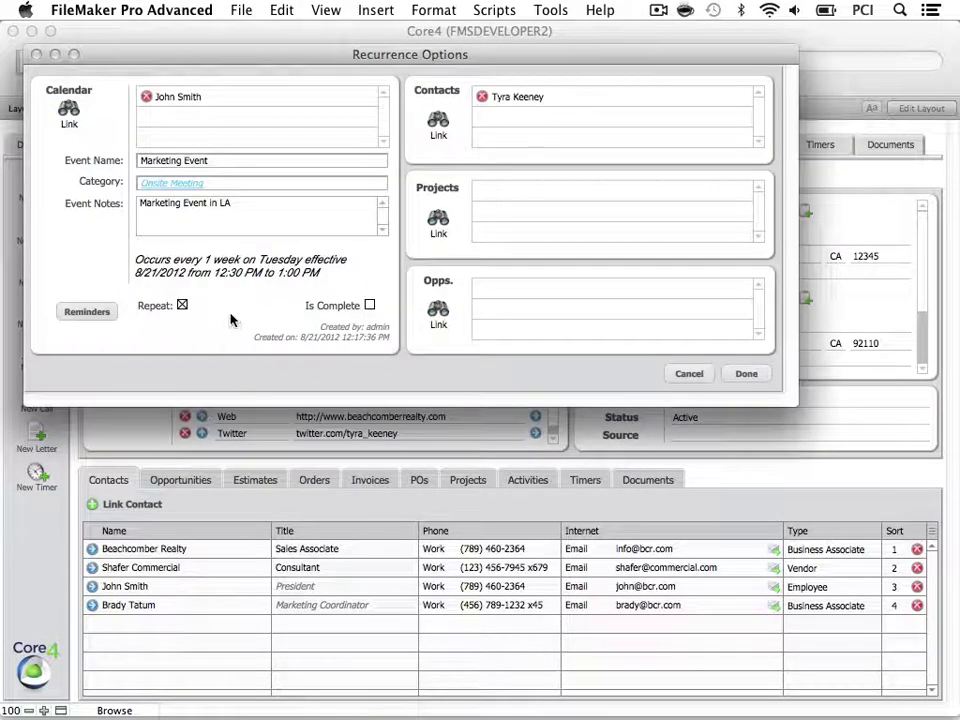
left_click(182, 305)
left_click(250, 488)
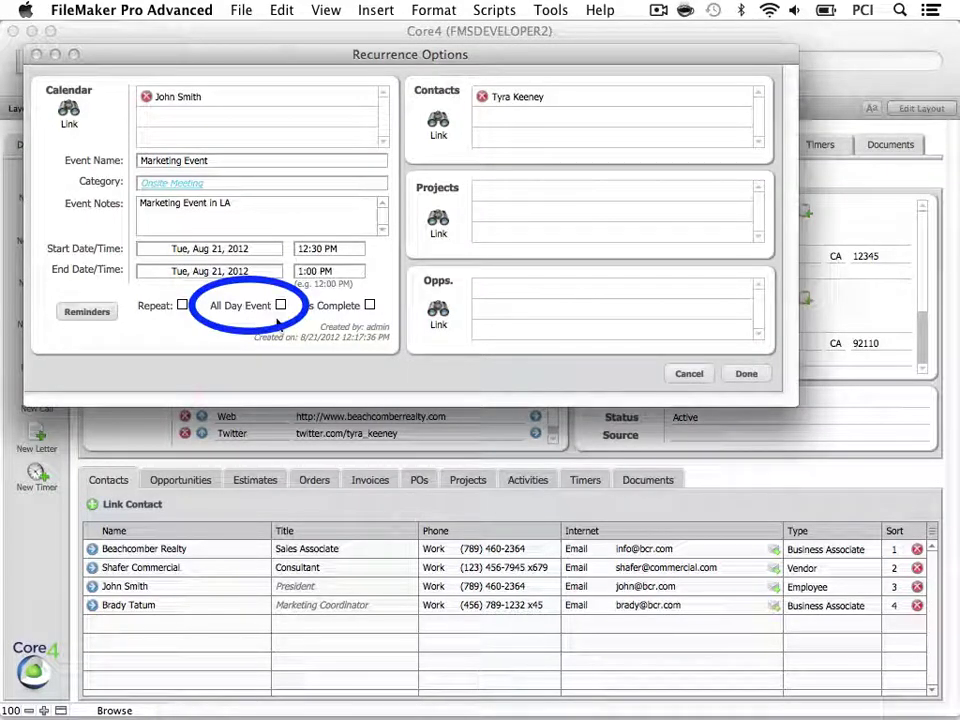
left_click(281, 305)
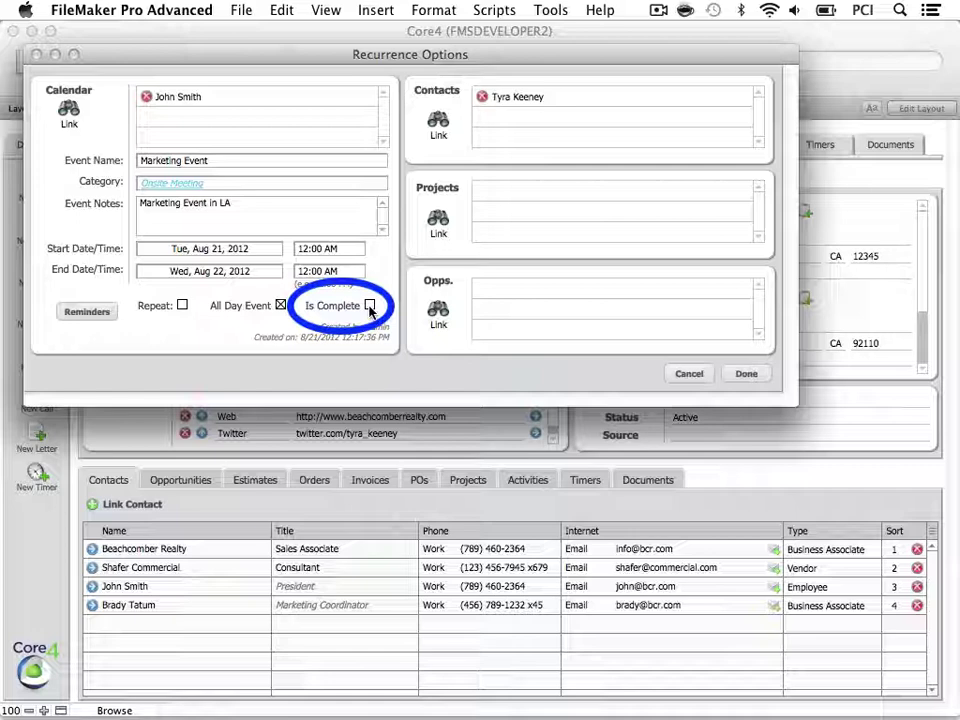
left_click(370, 306)
Link two more contacts to the Marketing Event.
left_click(438, 125)
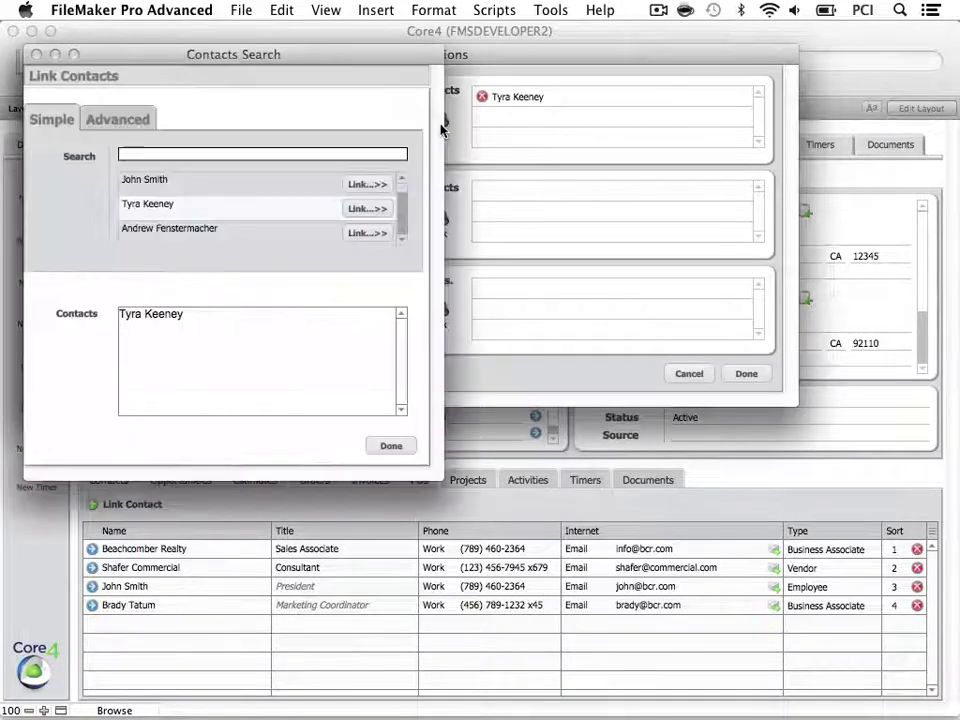
left_click(367, 233)
scroll(402, 206, "down", 3)
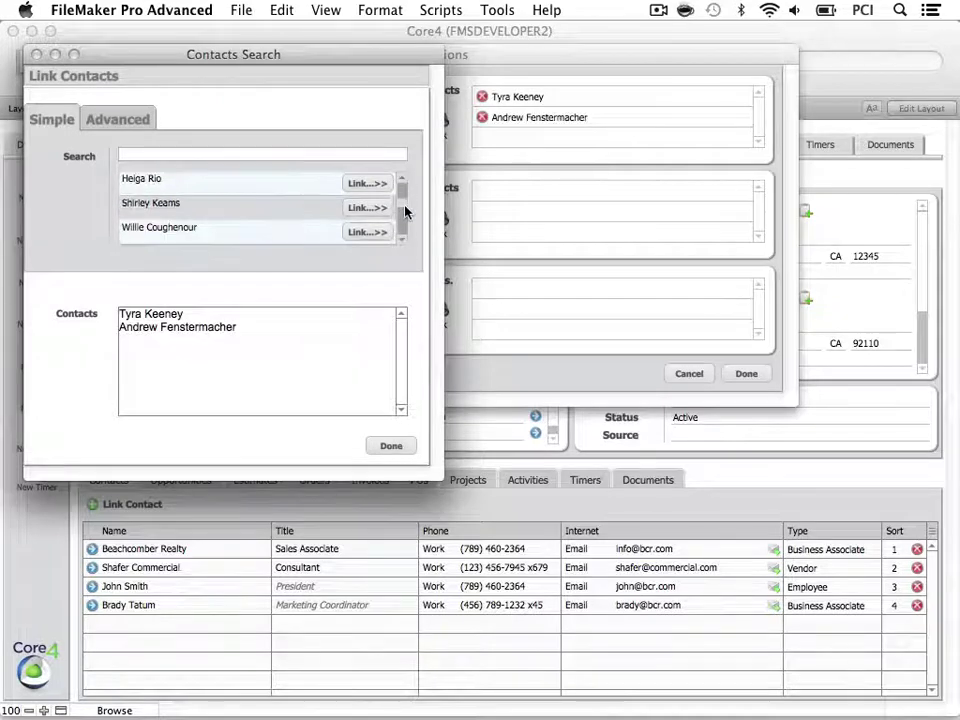
left_click(372, 232)
left_click(389, 445)
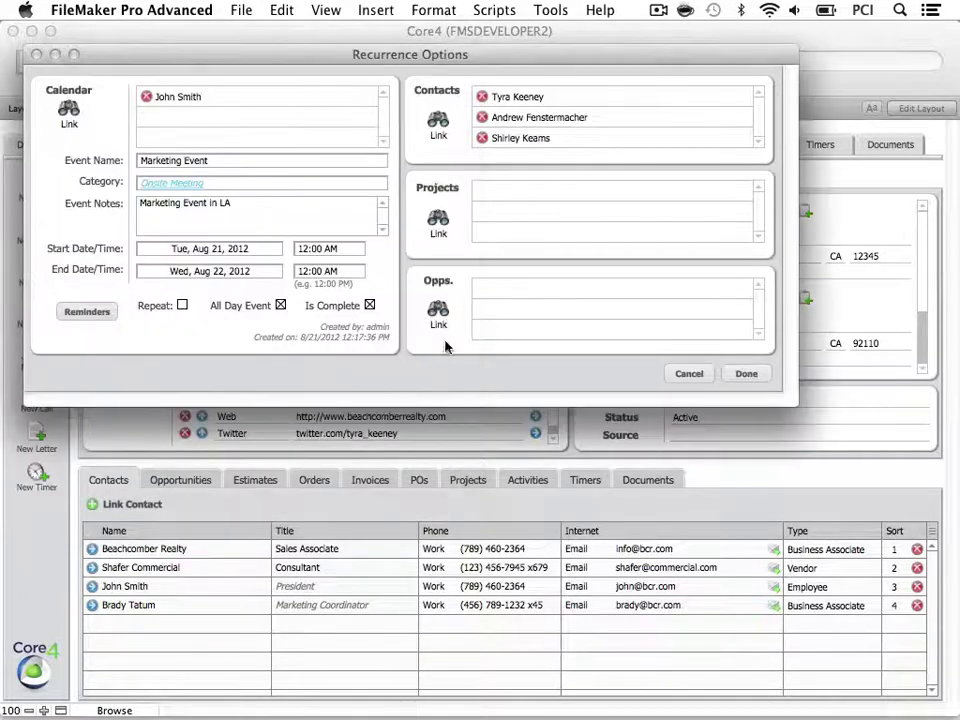
Link the Custom Development project and Office Setup opportunity, then save the event.
left_click(440, 222)
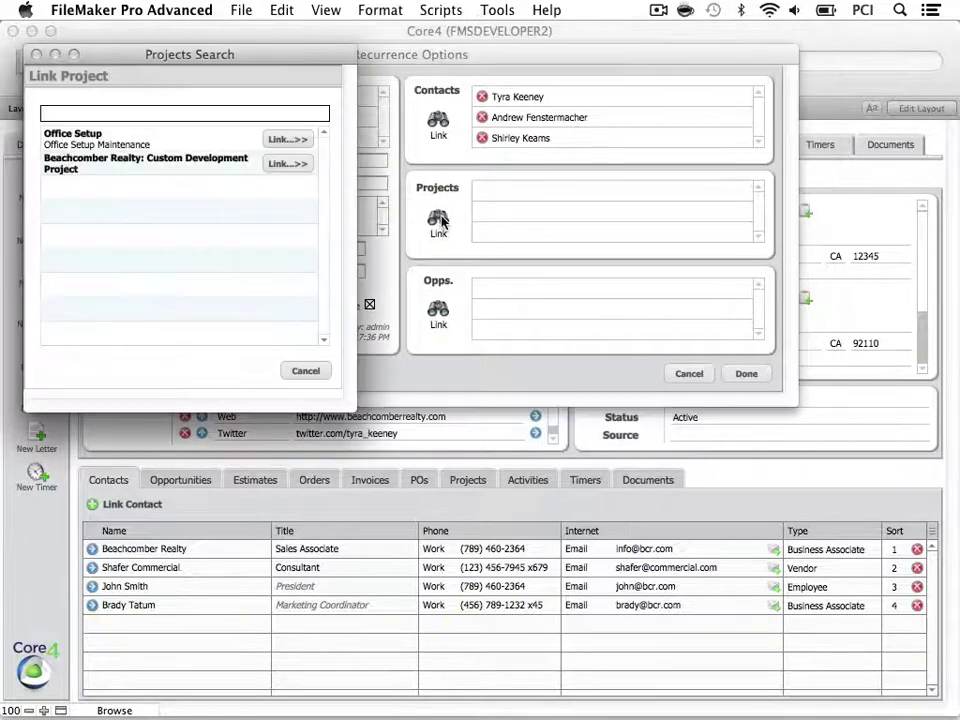
left_click(310, 167)
left_click(438, 310)
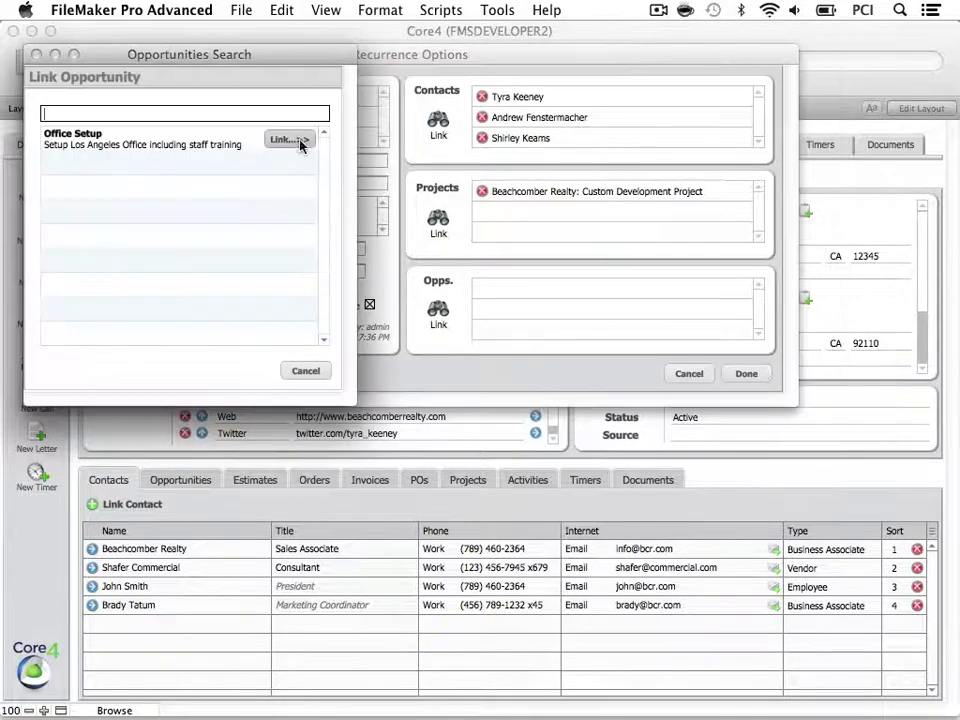
left_click(302, 141)
left_click(746, 373)
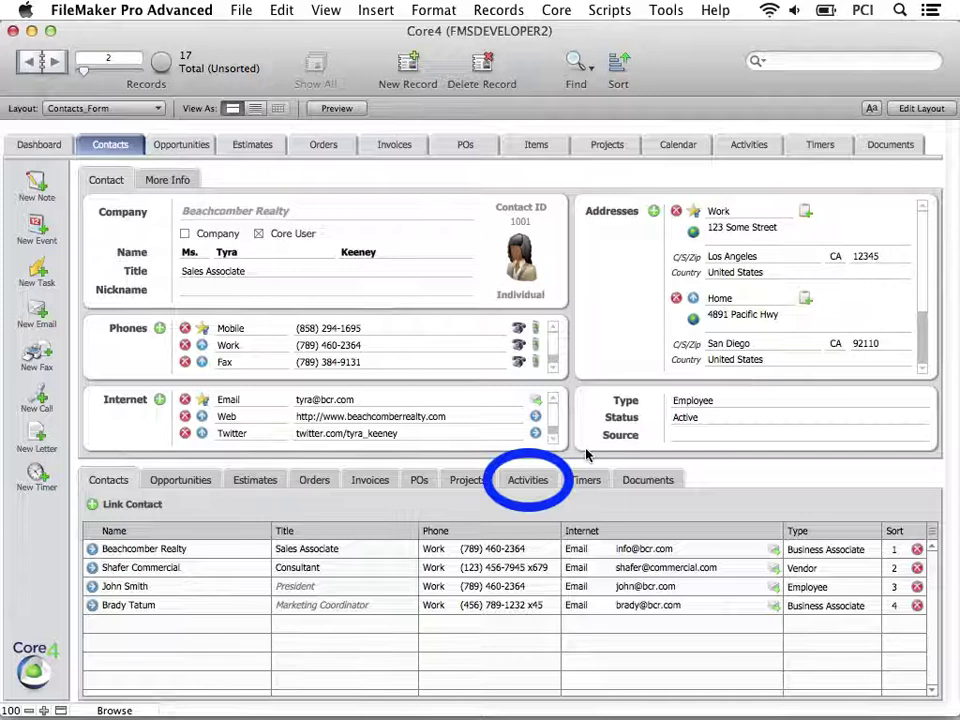
Open the contact's 11 related activities, including the Marketing Event, in the Activities_List layout.
left_click(545, 480)
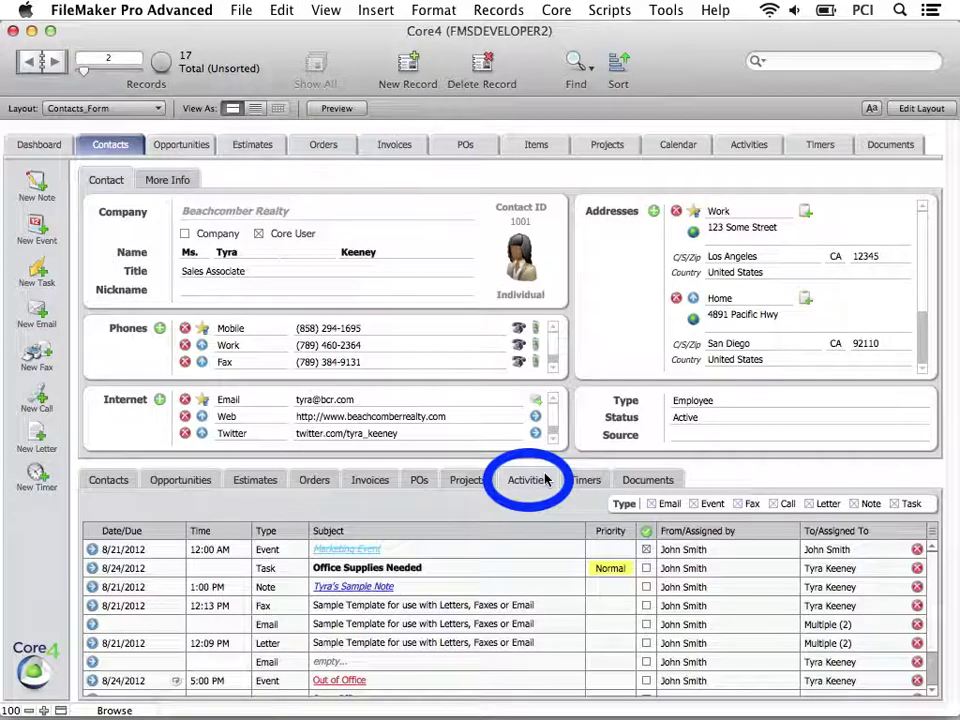
left_click(931, 535)
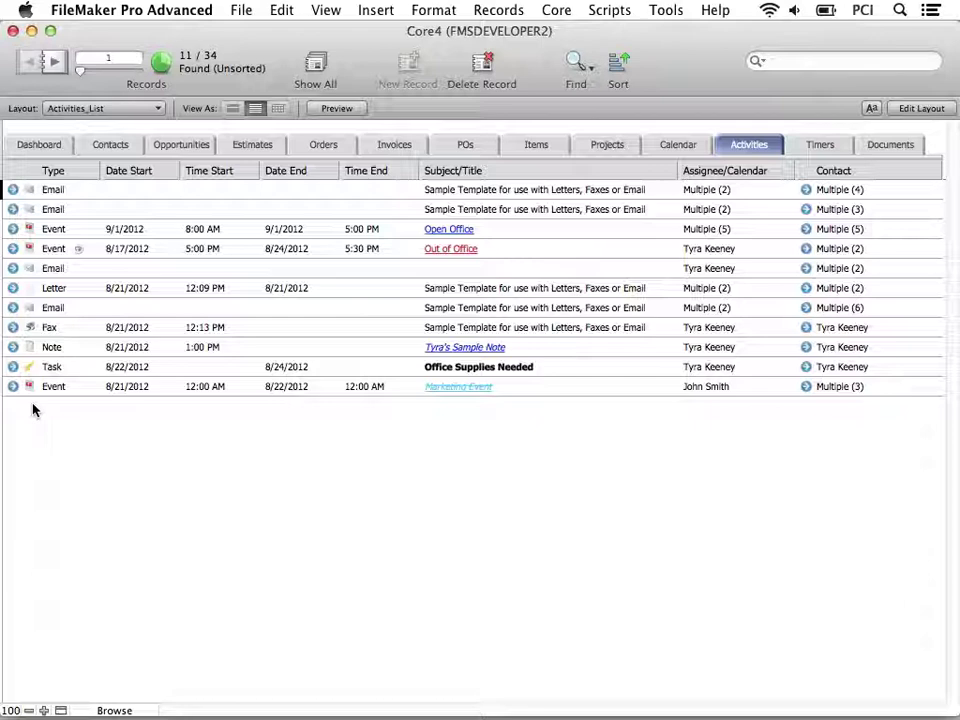
Show all activities and open Beachcomber Realty's Custom Development project from a Project Item row.
left_click(313, 65)
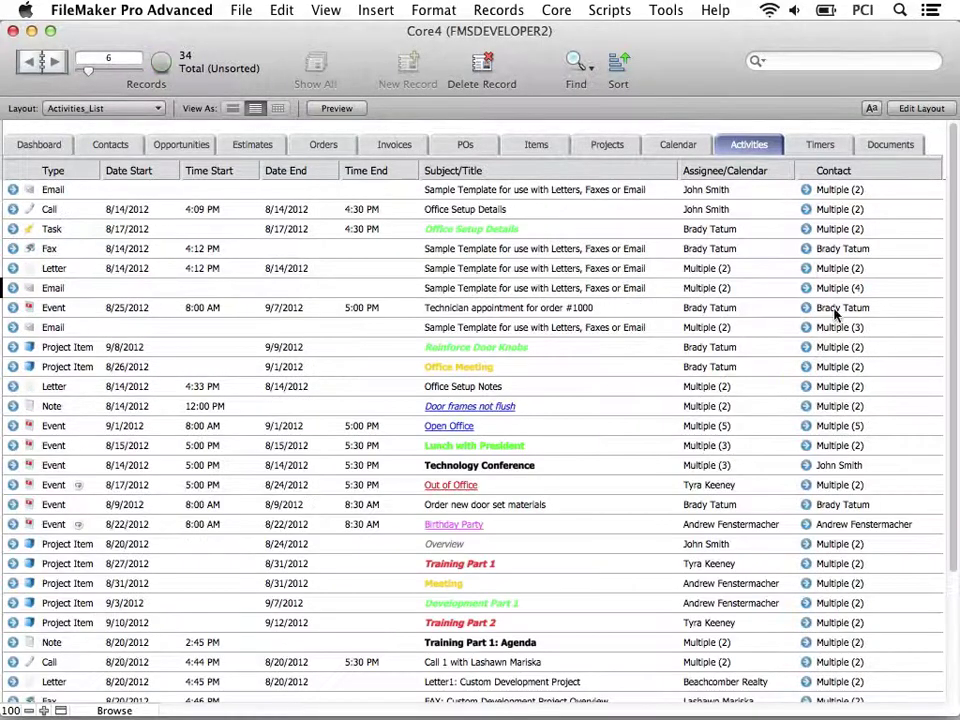
left_click_drag(953, 350, 956, 398)
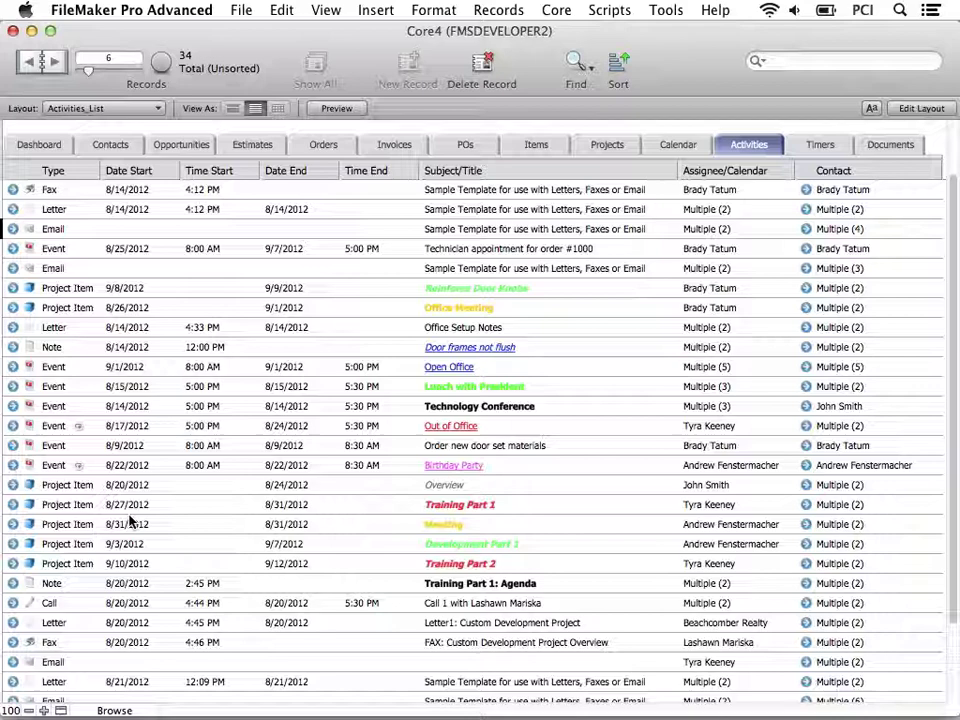
left_click(13, 485)
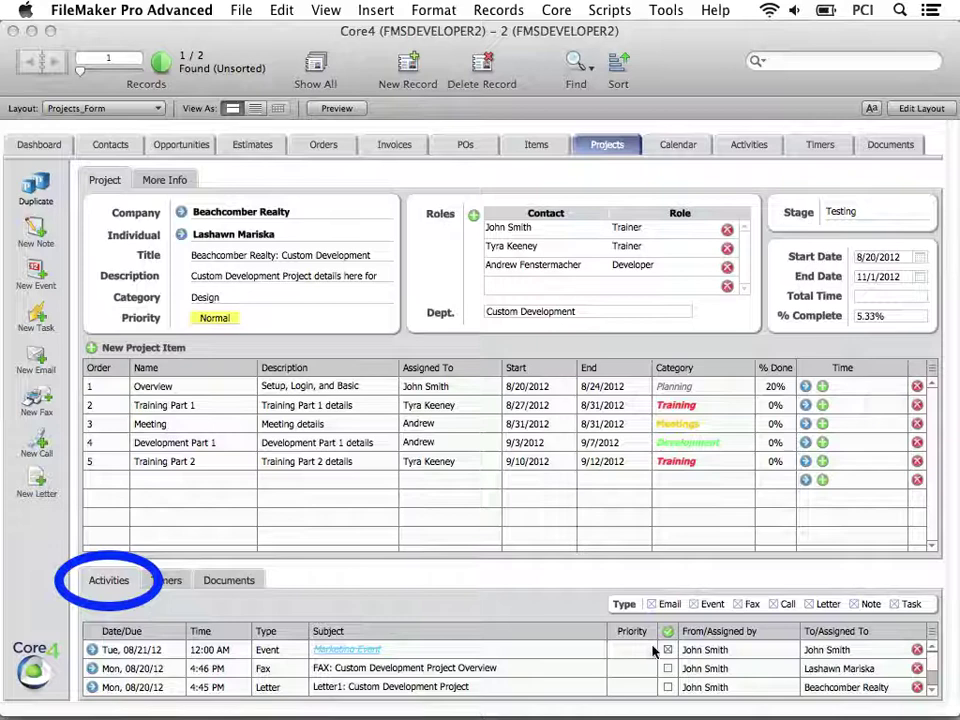
View the Office Setup opportunity's activities, confirming the Marketing Event is listed.
left_click(936, 694)
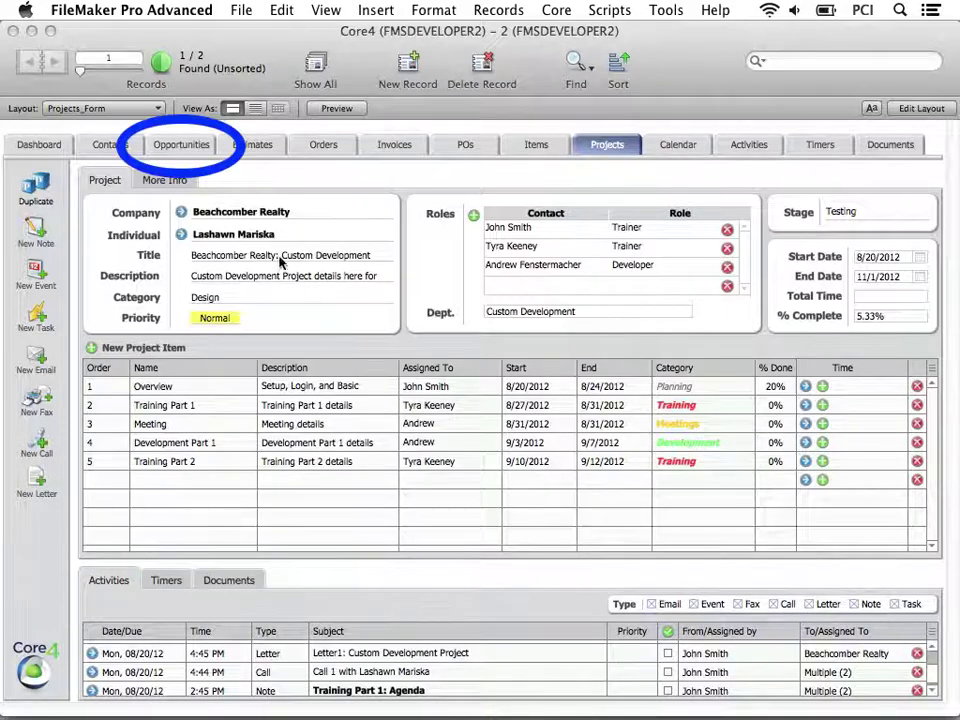
left_click(203, 152)
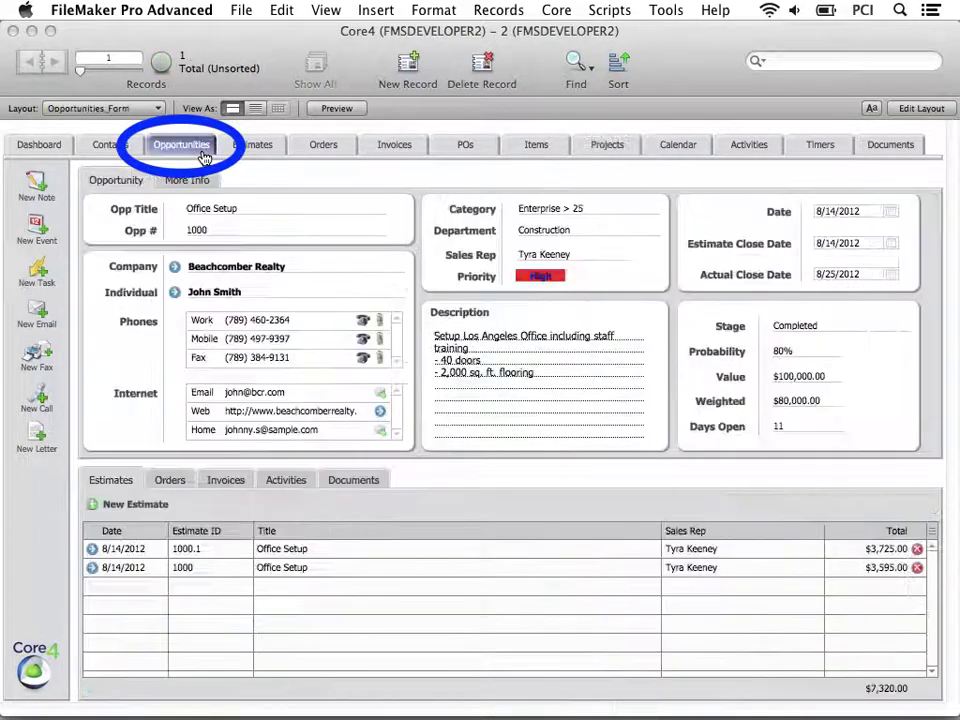
left_click(290, 482)
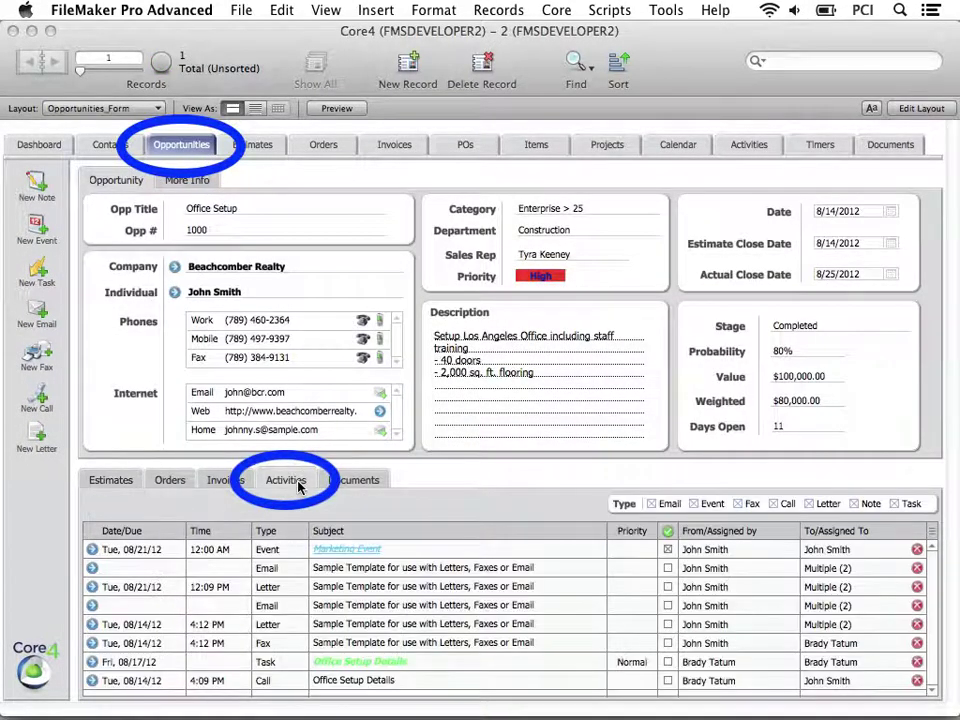